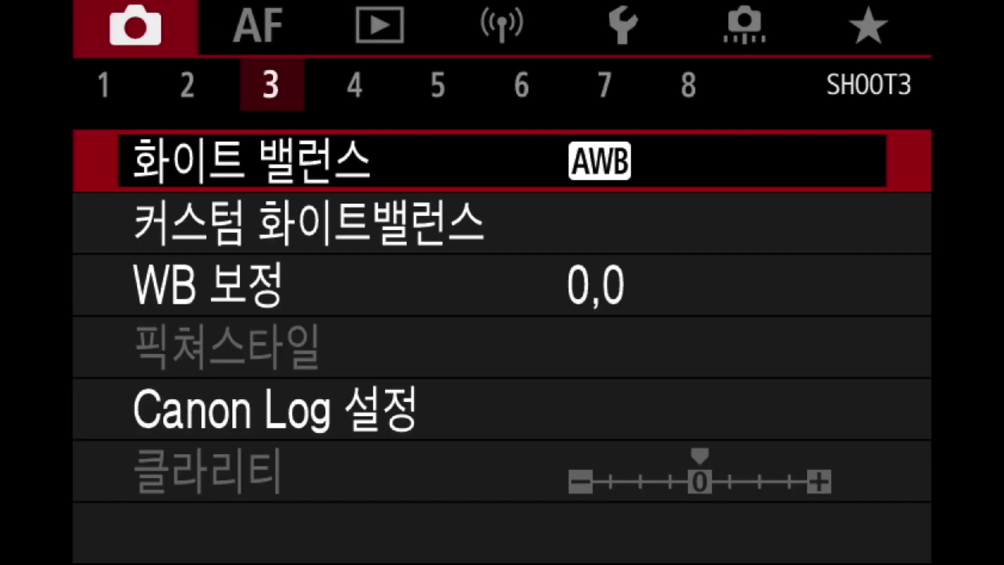
# Step: Turn on Canon Log with the C.LOG3 option in the camera's Canon Log settings
pyautogui.press('Down')
pyautogui.press('Down')
pyautogui.press('Down')
pyautogui.press('Down')
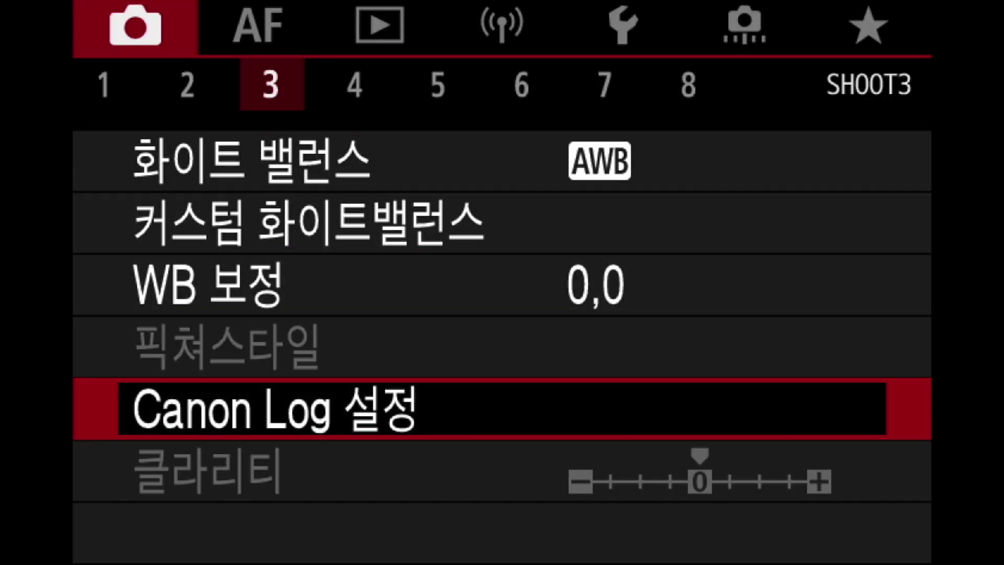
pyautogui.press('Return')
pyautogui.press('Up')
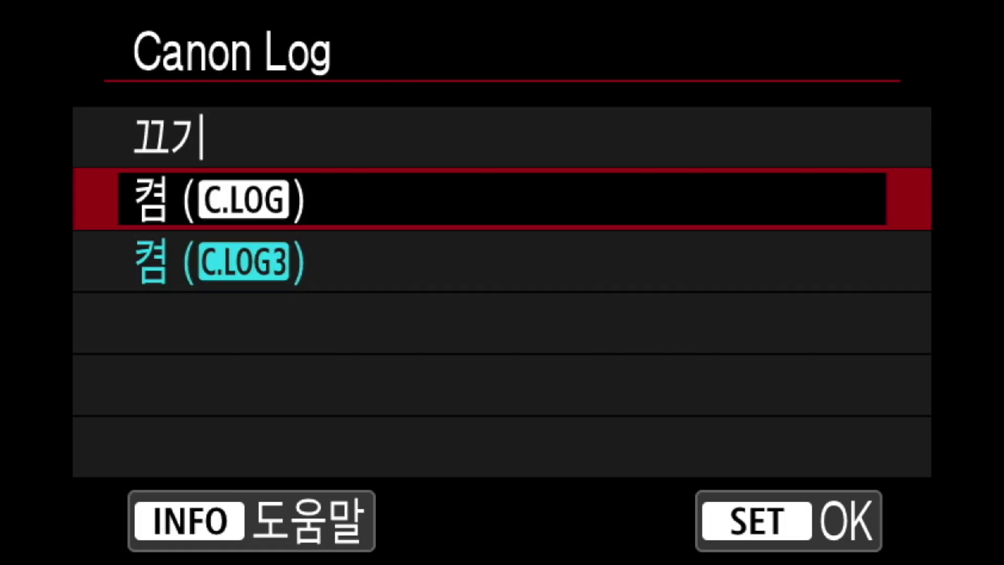
pyautogui.press('Down')
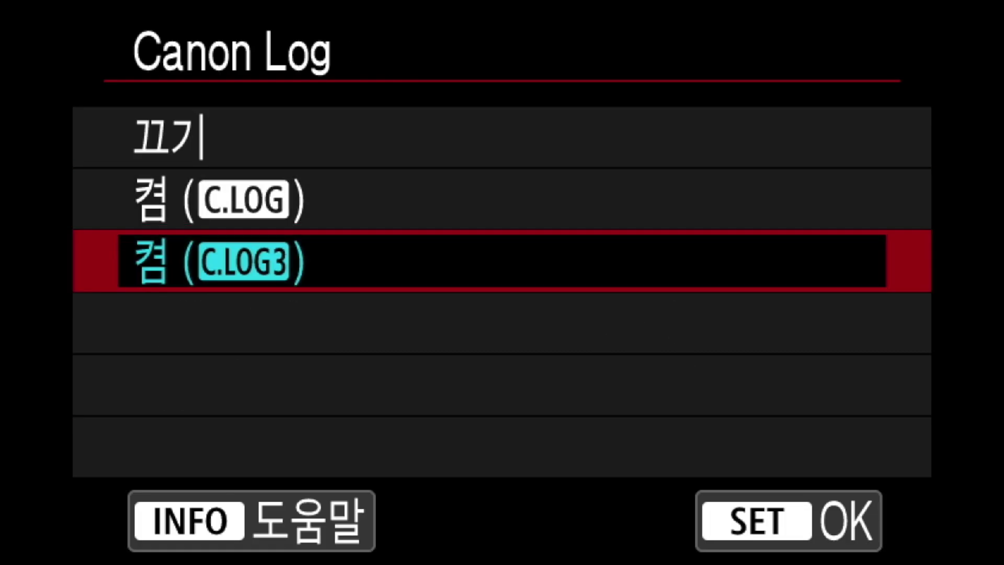
pyautogui.press('Return')
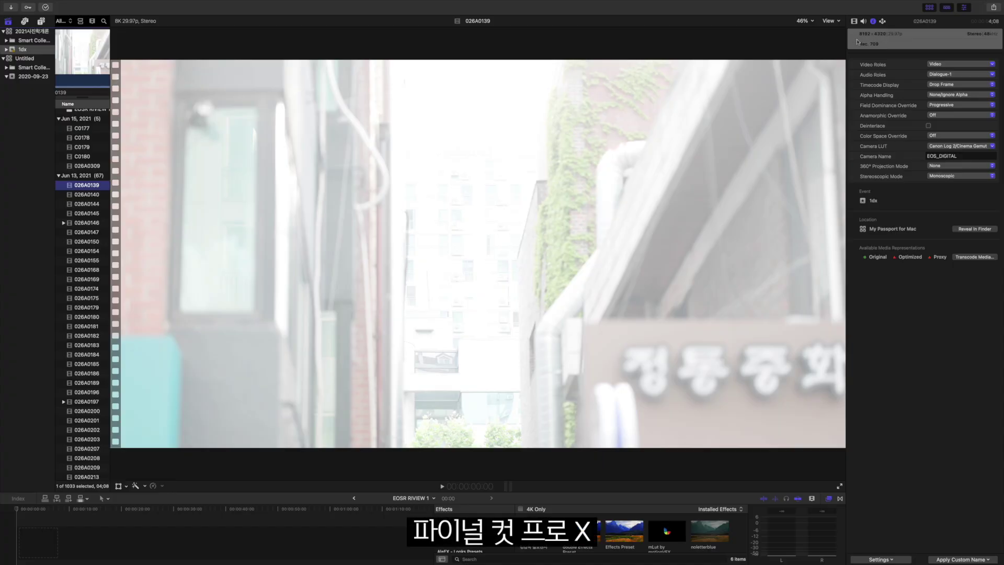
# Step: Set the Camera LUT of clip 026A0139 to Canon Log 3/Cinema Gamut in Final Cut Pro
pyautogui.click(127, 63)
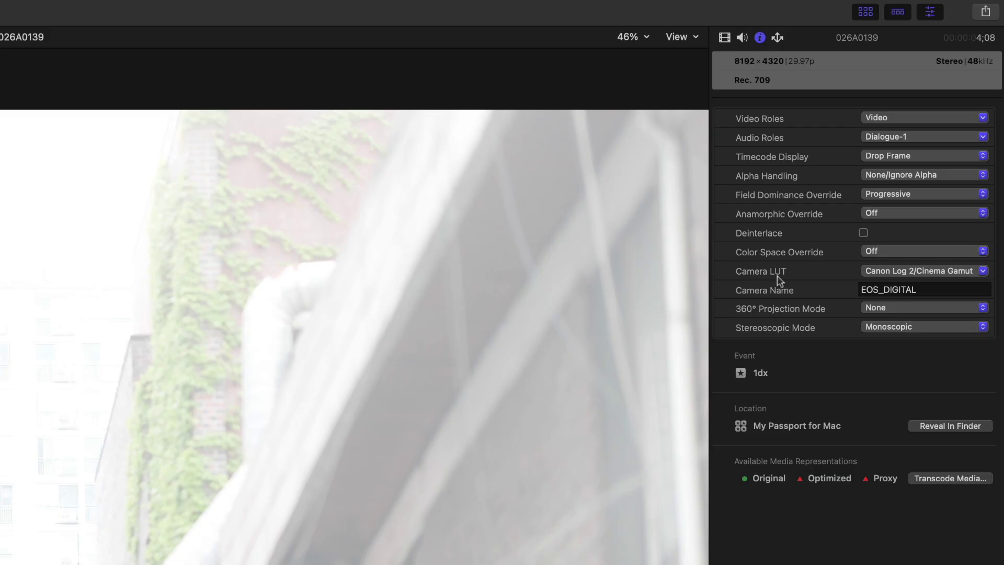
pyautogui.click(939, 270)
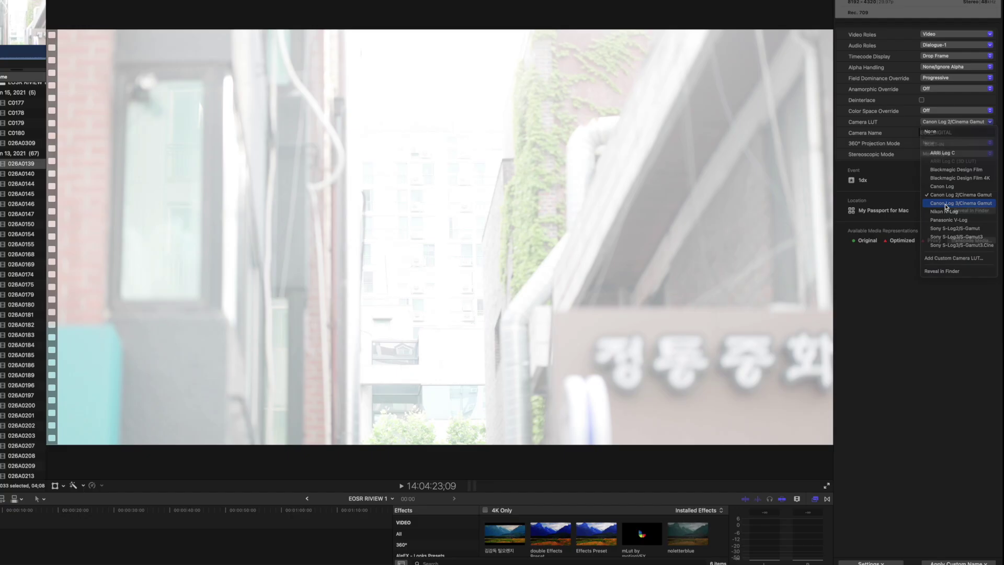
pyautogui.click(945, 204)
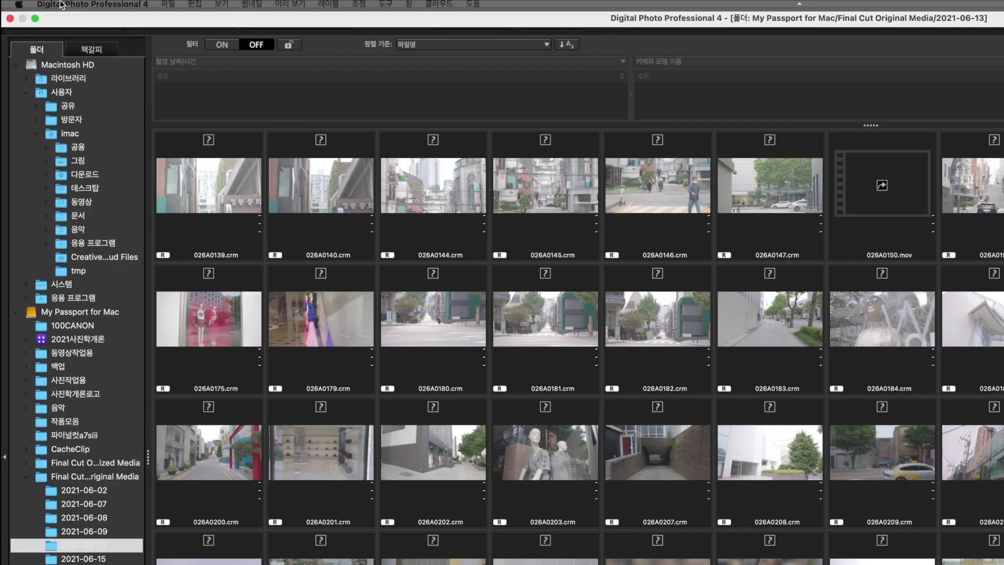
pyautogui.click(163, 6)
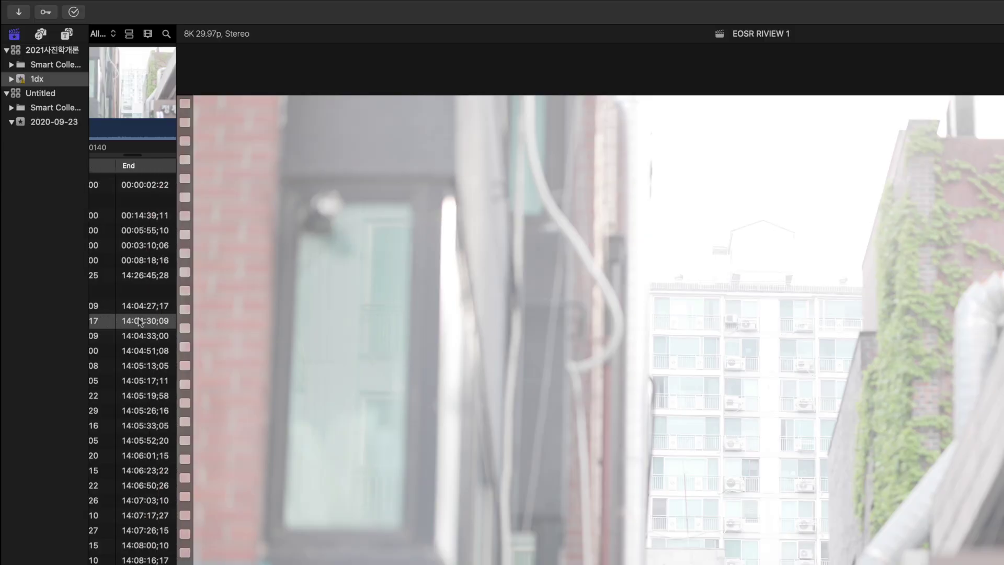
# Step: Examine the End and Duration details of the June 13 clips and open the available actions for clip 026A0140
pyautogui.hscroll(3, 139, 321)
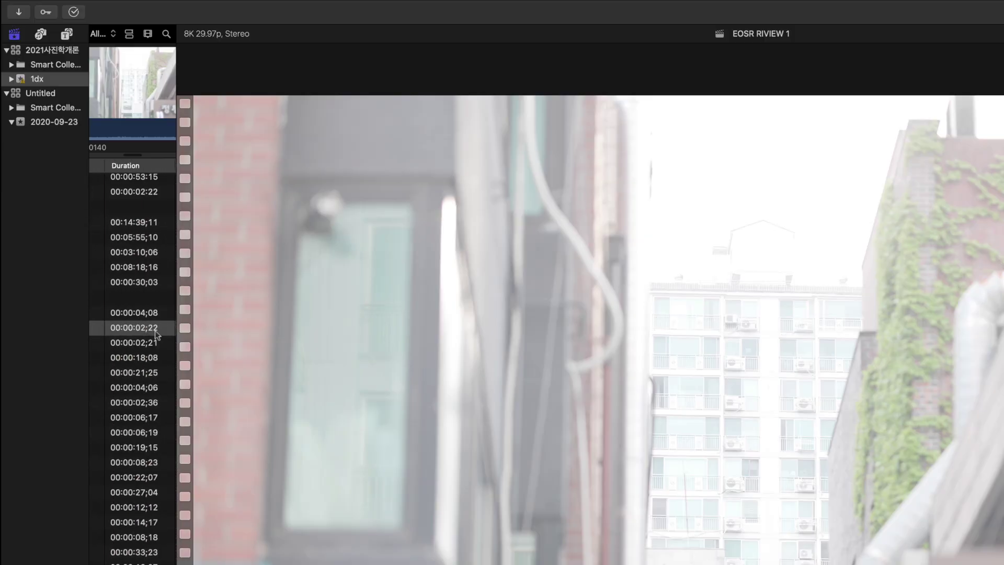
pyautogui.hscroll(-3, 151, 331)
pyautogui.hscroll(-2, 152, 330)
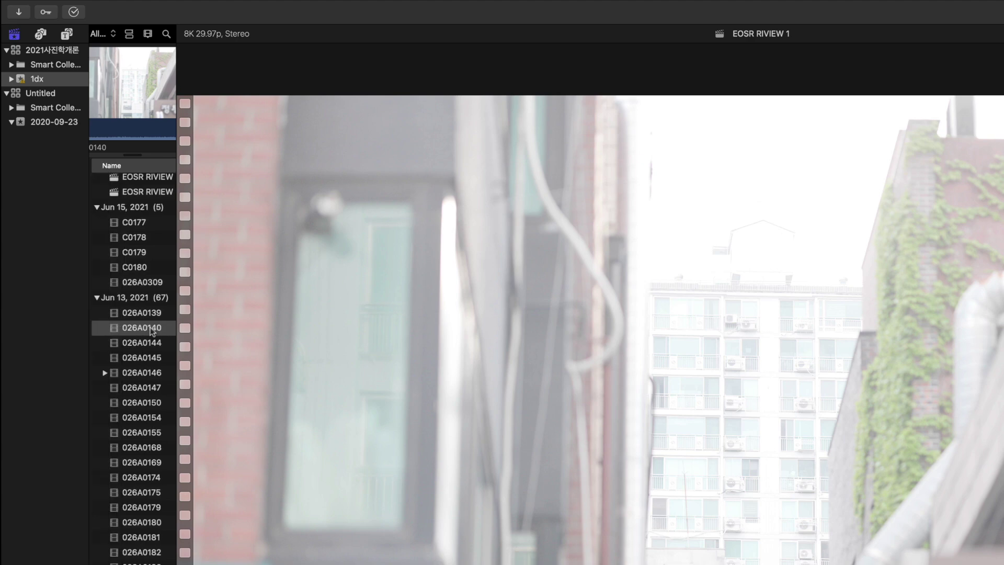
pyautogui.hscroll(2, 125, 331)
pyautogui.rightClick(120, 331)
pyautogui.moveTo(161, 418)
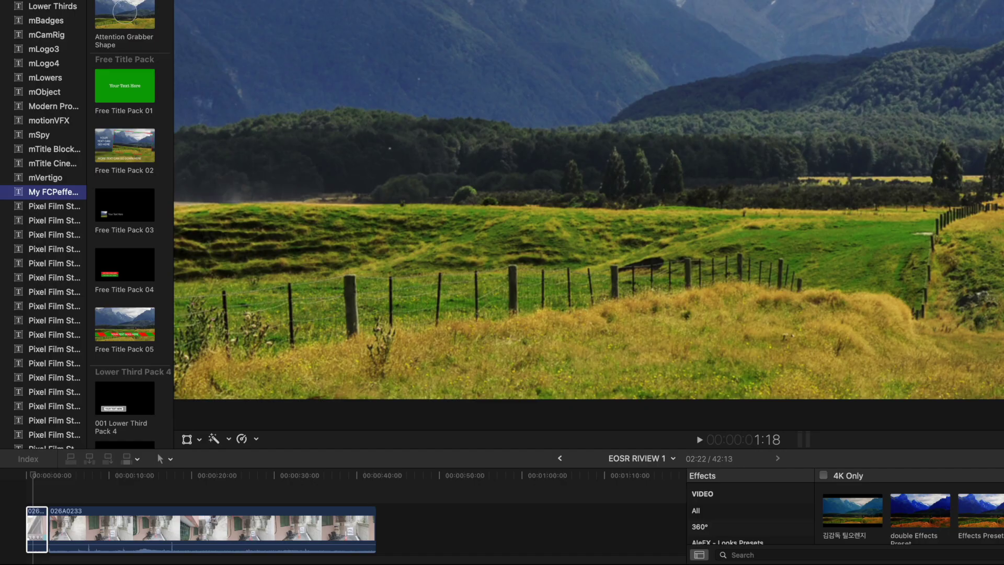
# Step: Add an Adjustment Layer title above the first clip and extend it to about 31 seconds over clip 026A0233
pyautogui.moveTo(57, 81); pyautogui.dragTo(29, 488)
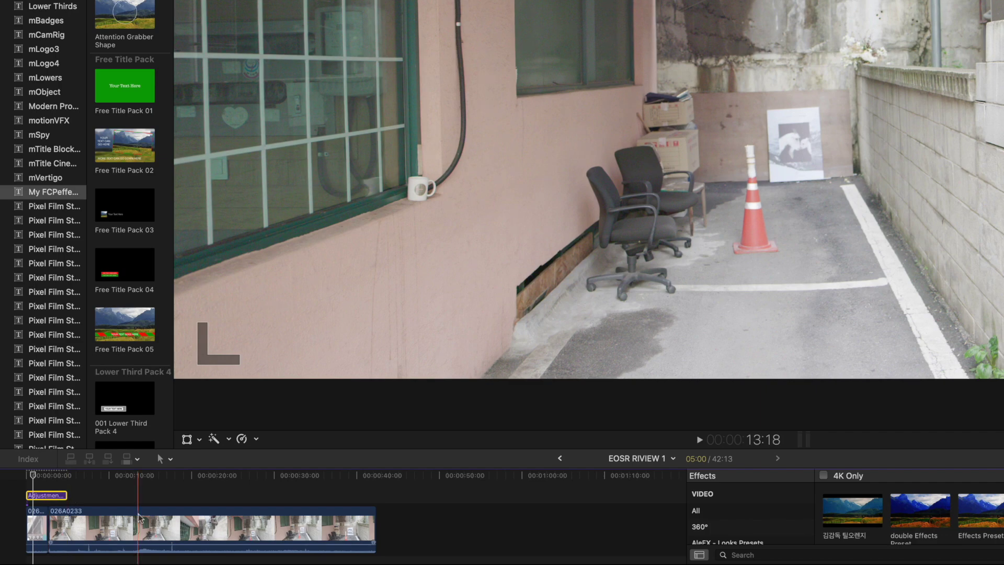
pyautogui.moveTo(65, 495); pyautogui.dragTo(281, 495)
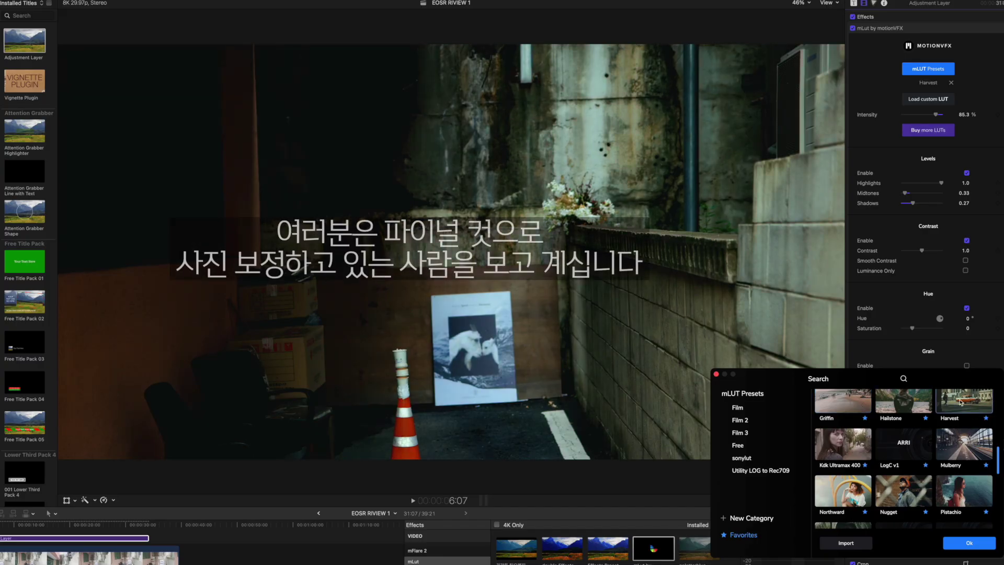
# Step: Try the Mulberry and Pistachio mLUT presets on the adjustment layer and choose the Nugget preset
pyautogui.click(958, 441)
pyautogui.scroll(-2, 959, 444)
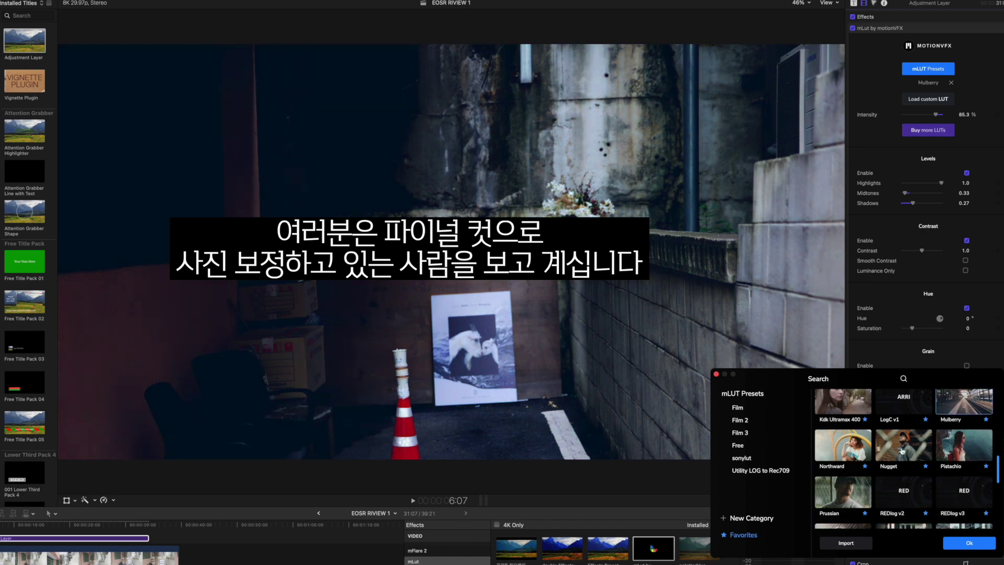
pyautogui.click(955, 448)
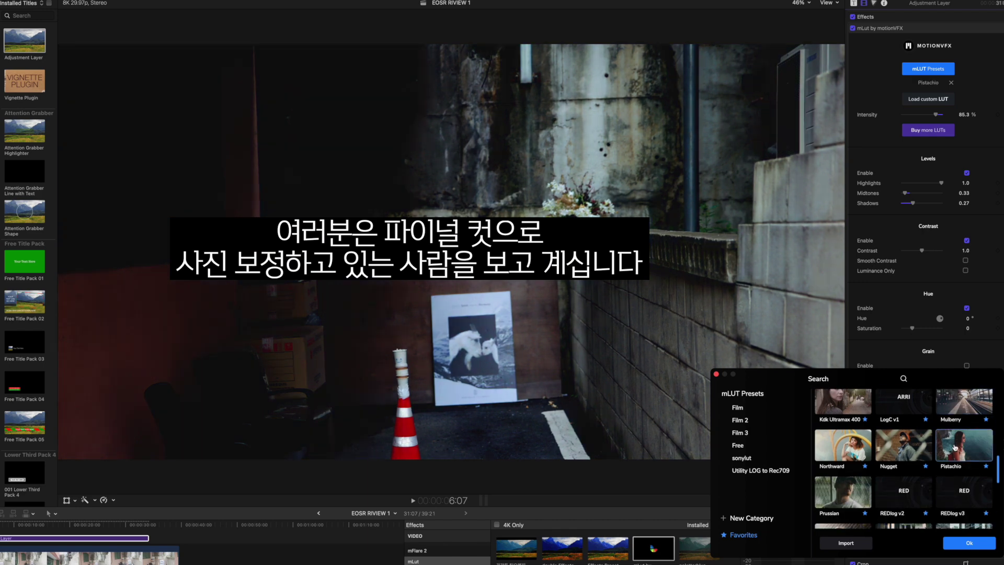
pyautogui.click(905, 447)
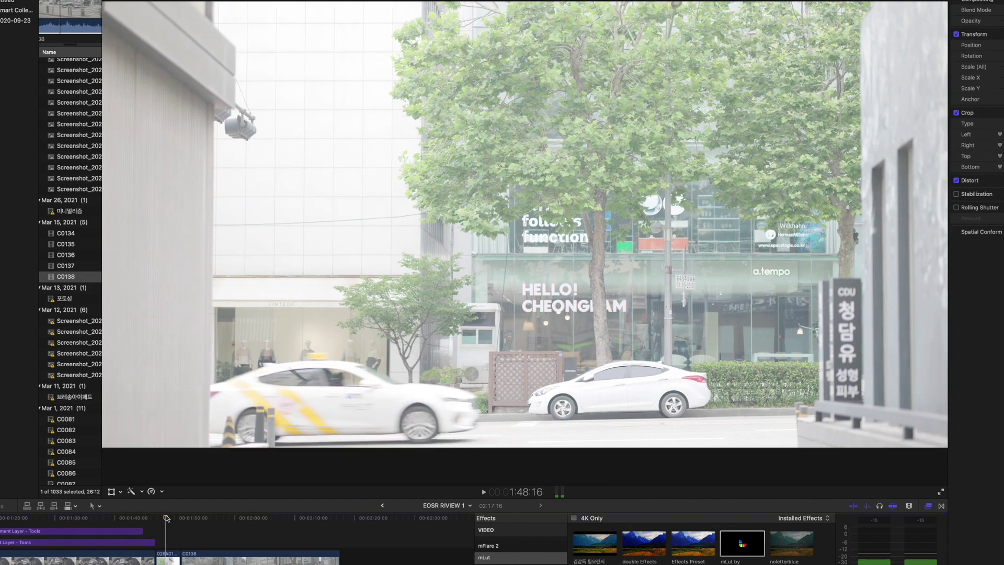
# Step: Set clip 026A0147's Camera LUT to Canon Log 3/Cinema Gamut and place a graded adjustment layer above it
pyautogui.moveTo(166, 517); pyautogui.dragTo(172, 518)
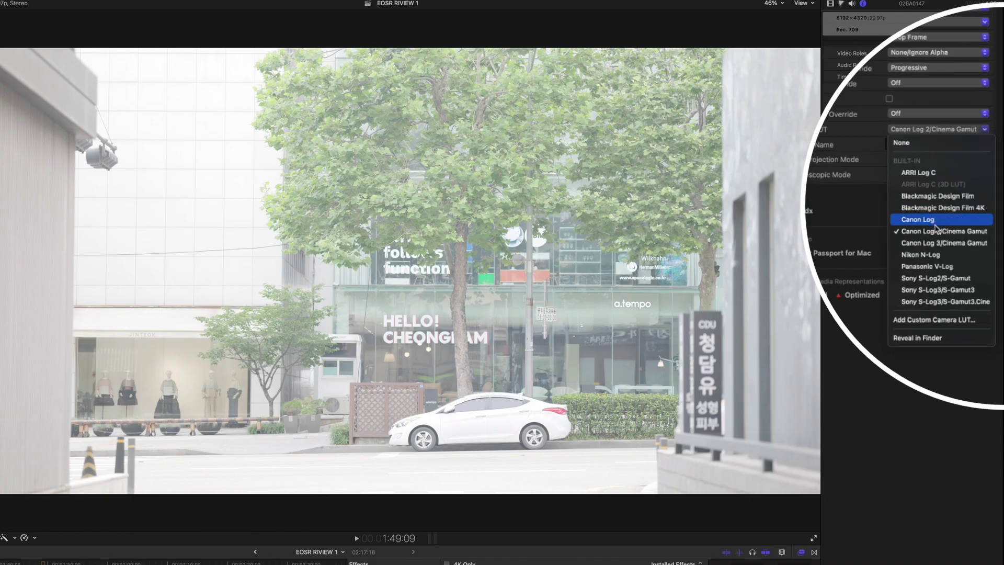
pyautogui.click(940, 238)
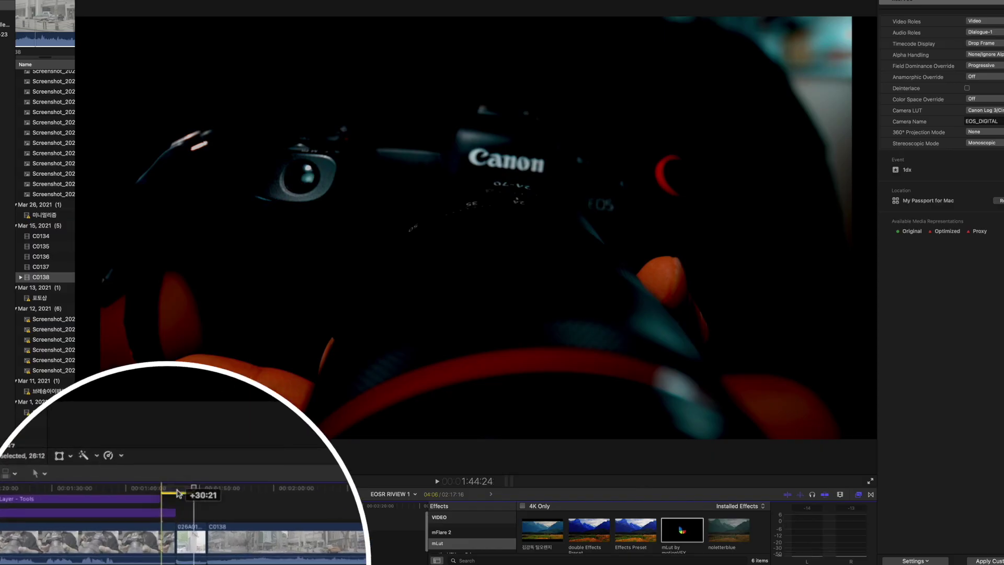
pyautogui.moveTo(181, 496); pyautogui.dragTo(190, 503)
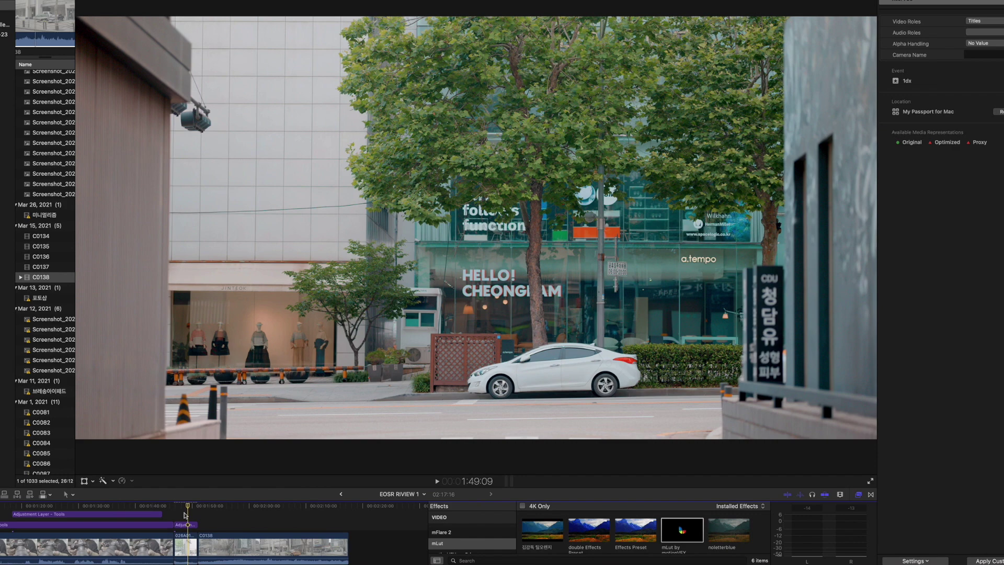
# Step: Set the mLUT intensity to 30.91% and the shadows to about 0.6 on the adjustment layer above 026A0147
pyautogui.click(186, 524)
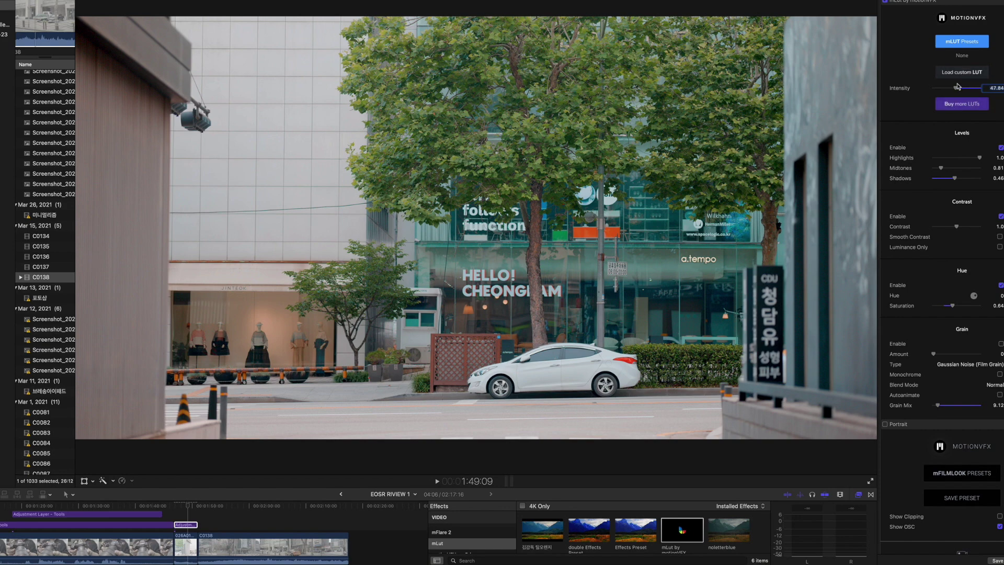
pyautogui.moveTo(966, 90); pyautogui.dragTo(948, 89)
pyautogui.moveTo(953, 181); pyautogui.dragTo(957, 181)
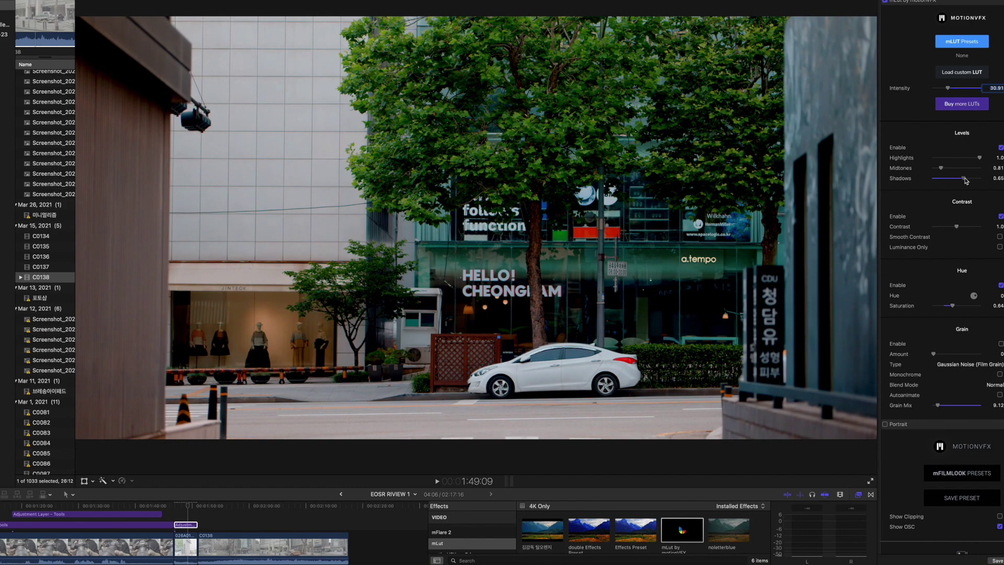
pyautogui.moveTo(964, 180); pyautogui.dragTo(960, 181)
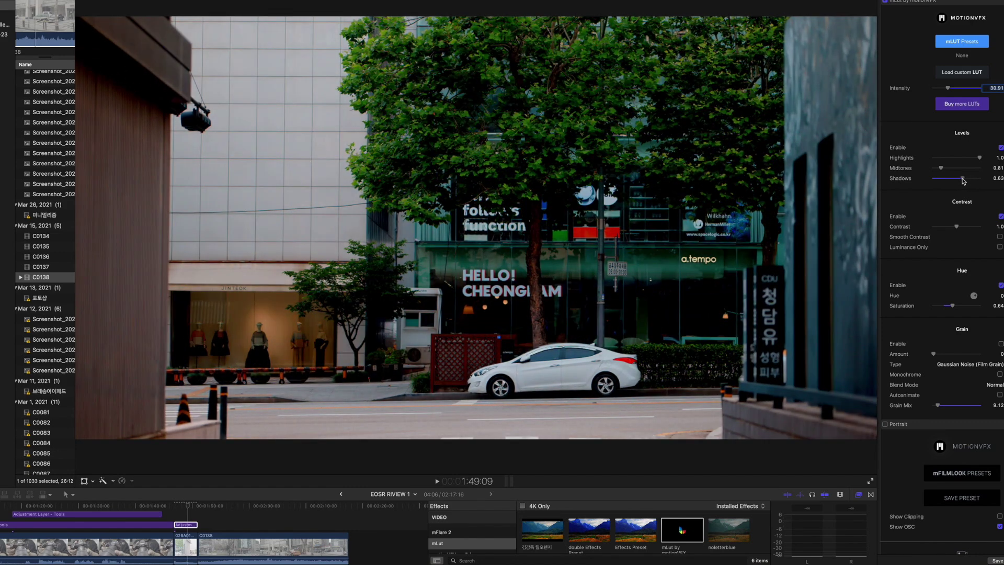
pyautogui.moveTo(960, 181); pyautogui.dragTo(963, 181)
# Step: Place a copy of the short adjustment layer above clip C0138 at about 1:58:11
pyautogui.click(209, 506)
pyautogui.press('space')
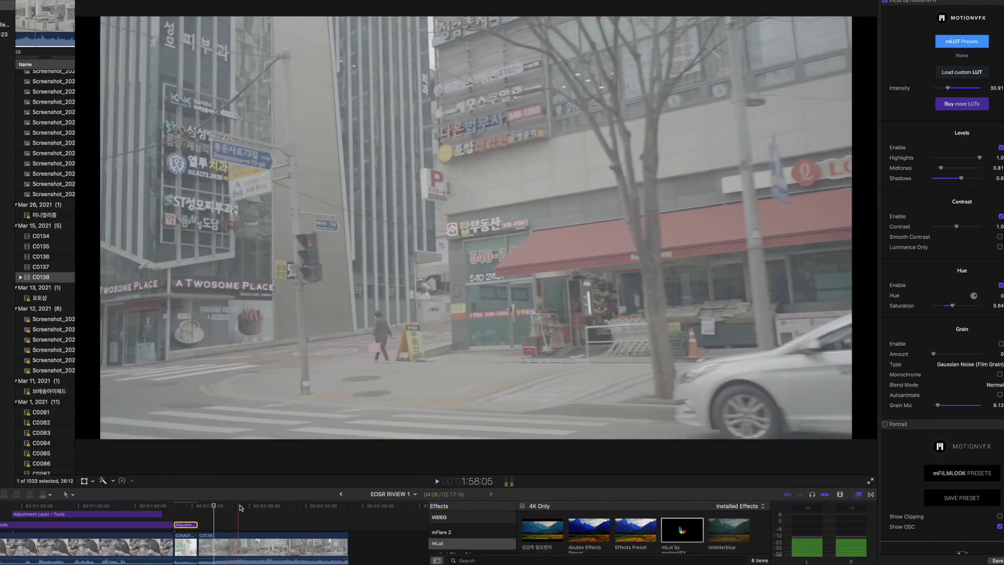
pyautogui.click(239, 508)
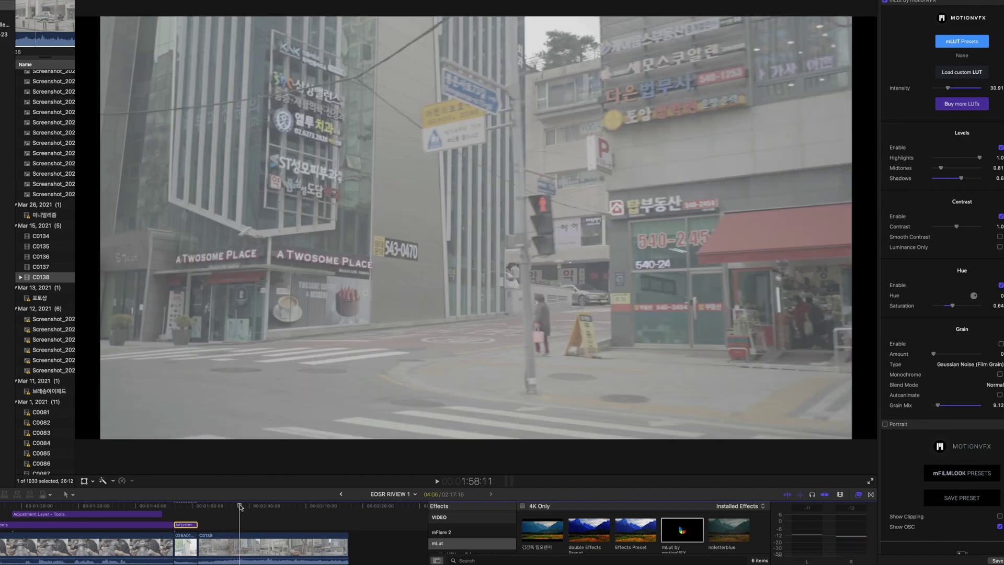
pyautogui.moveTo(187, 525); pyautogui.dragTo(240, 524)
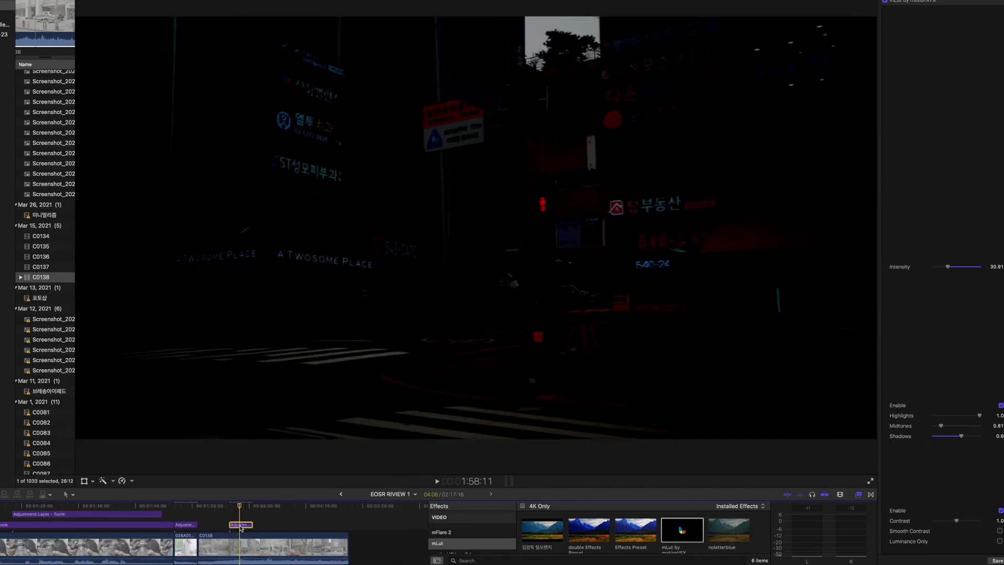
# Step: Set the copied adjustment layer's mLUT intensity to 57.31% and lower its shadows level
pyautogui.moveTo(948, 87)
pyautogui.mouseDown()
pyautogui.moveTo(976, 88)
pyautogui.moveTo(951, 90)
pyautogui.moveTo(960, 89)
pyautogui.mouseUp()
pyautogui.moveTo(959, 179)
pyautogui.mouseDown()
pyautogui.moveTo(934, 182)
pyautogui.moveTo(953, 182)
pyautogui.mouseUp()
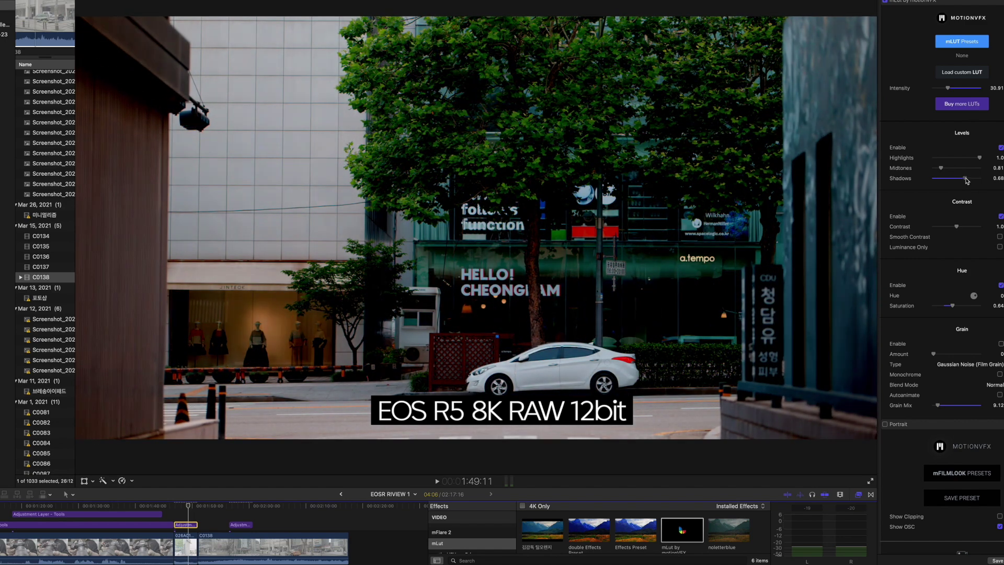
# Step: Fine-tune the shadows level to about 0.66 on the adjustment layer above clip 026A0147
pyautogui.moveTo(965, 180); pyautogui.dragTo(966, 180)
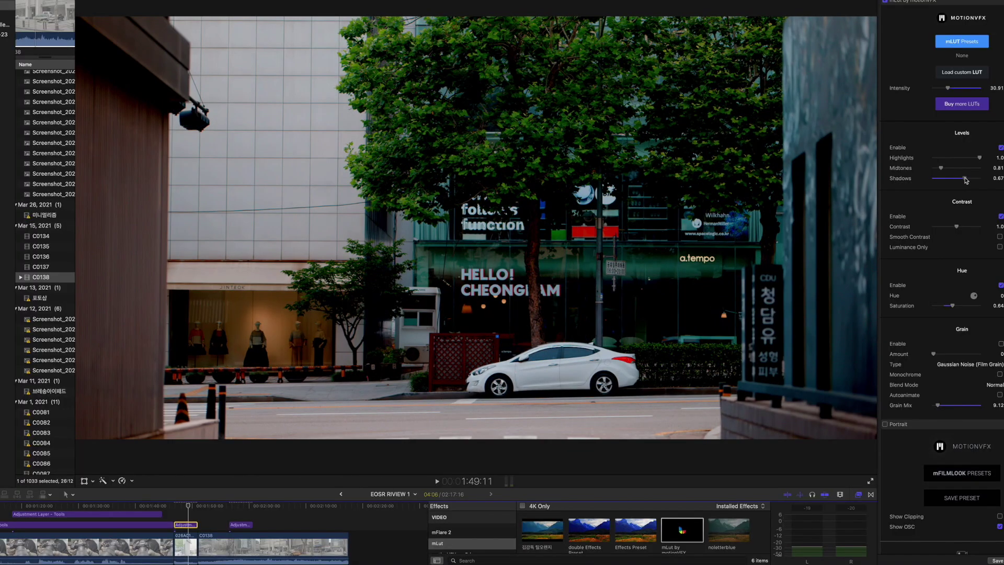
pyautogui.moveTo(966, 180); pyautogui.dragTo(965, 180)
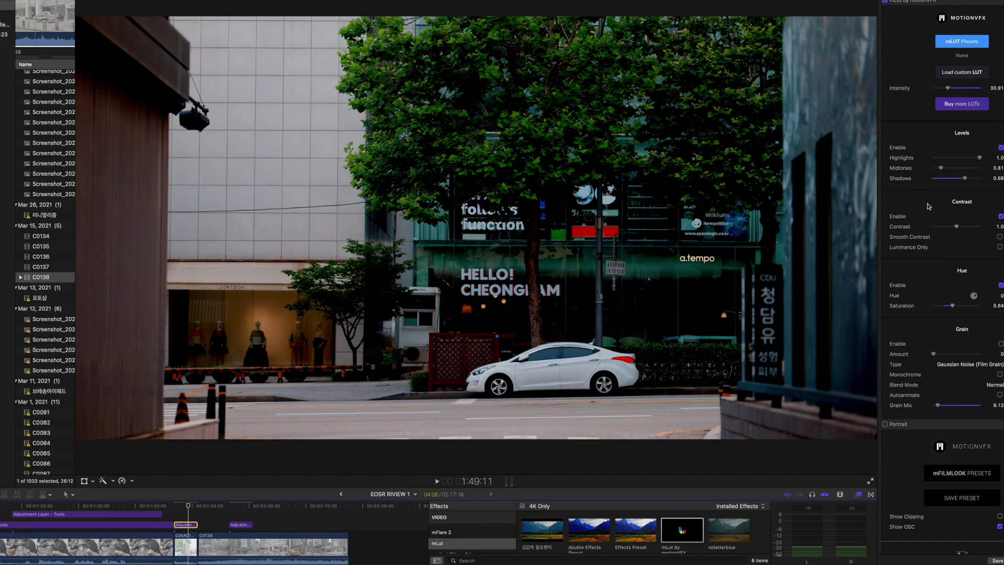
pyautogui.moveTo(967, 176); pyautogui.dragTo(965, 179)
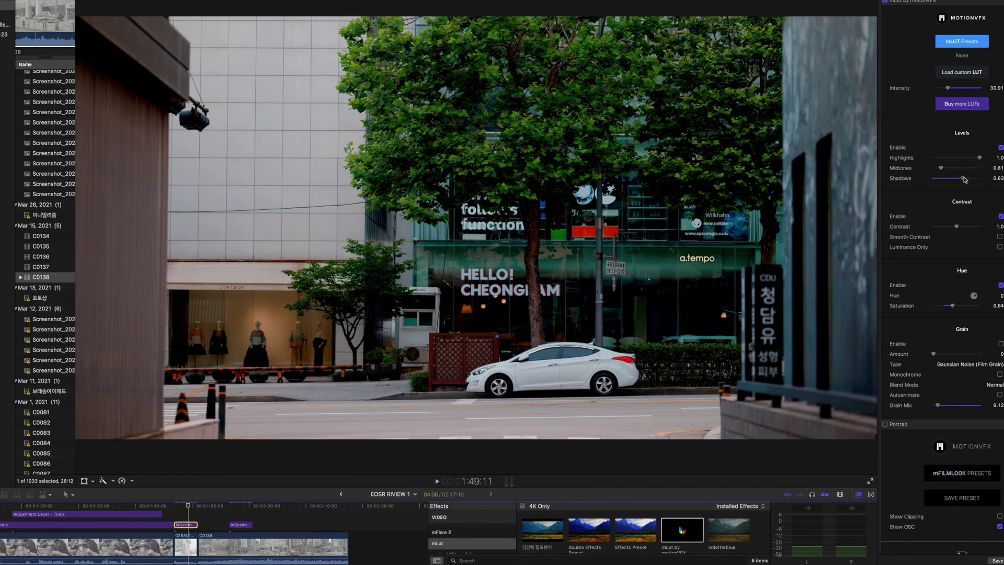
pyautogui.moveTo(965, 179)
pyautogui.mouseDown()
pyautogui.moveTo(952, 180)
pyautogui.moveTo(974, 179)
pyautogui.moveTo(963, 180)
pyautogui.mouseUp()
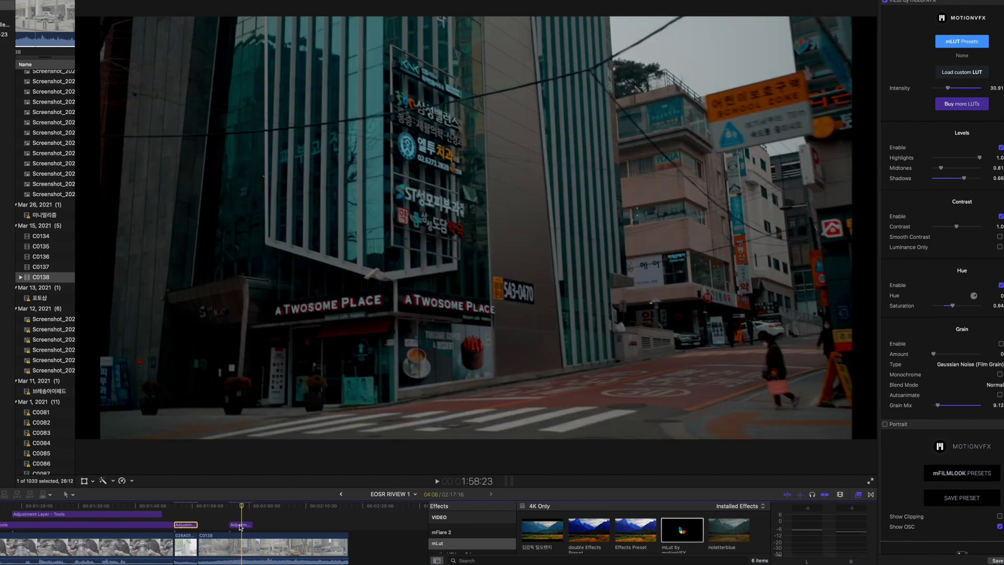
# Step: Set the shadows level to 0.29 on the adjustment layer above clip C0138
pyautogui.click(241, 524)
pyautogui.moveTo(953, 180); pyautogui.dragTo(949, 180)
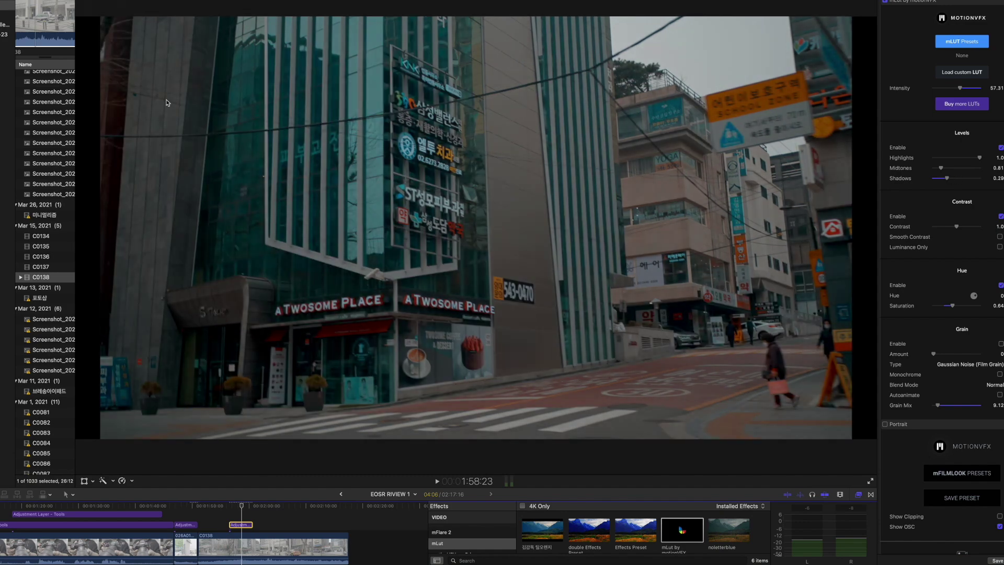
# Step: Start saving the current frame at 1:58:23 as a TIFF image and accept the export details
pyautogui.press('super+e')
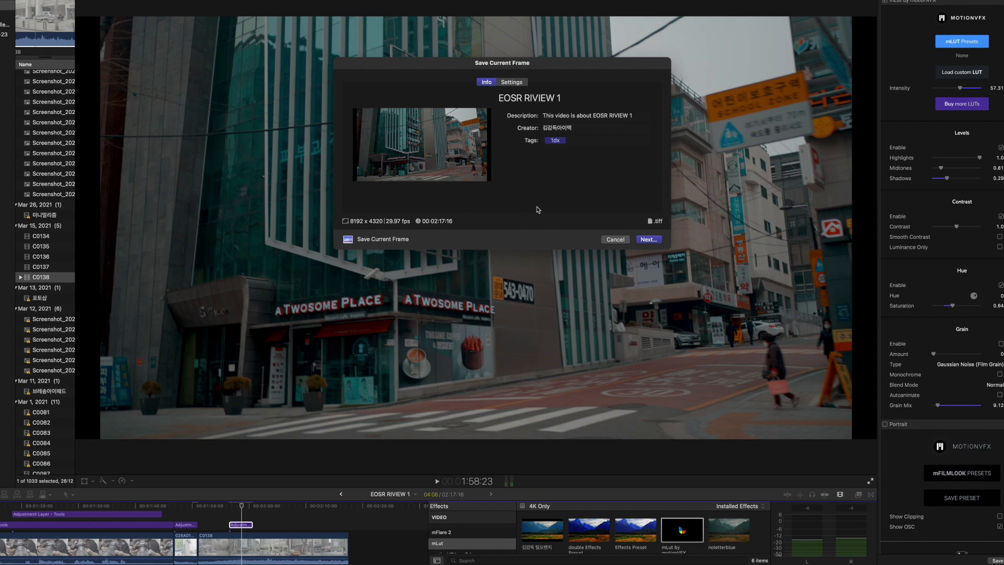
pyautogui.click(649, 240)
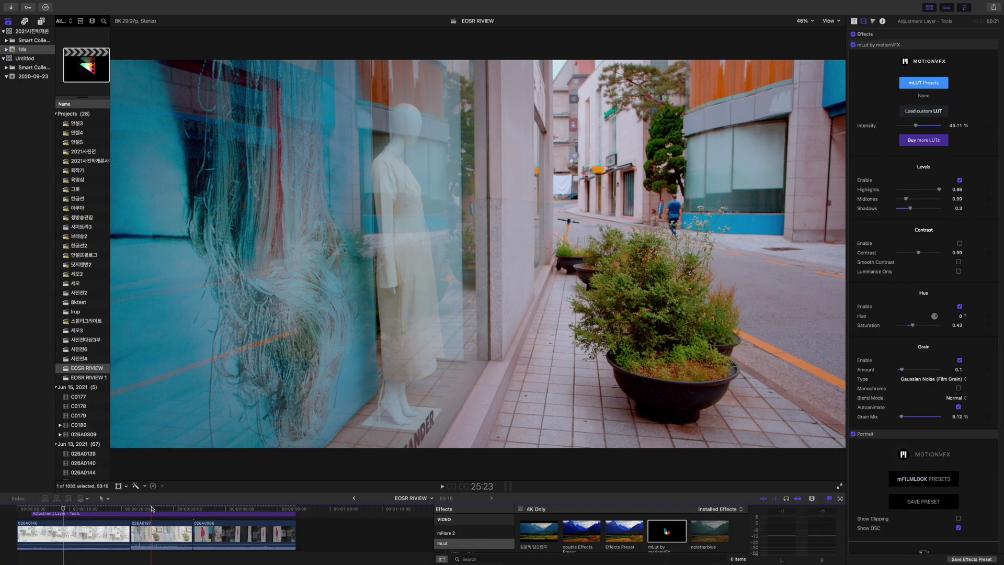
# Step: Review the graded footage in the EOSR RIVIEW project at about 25:05 and 39:16
pyautogui.click(149, 508)
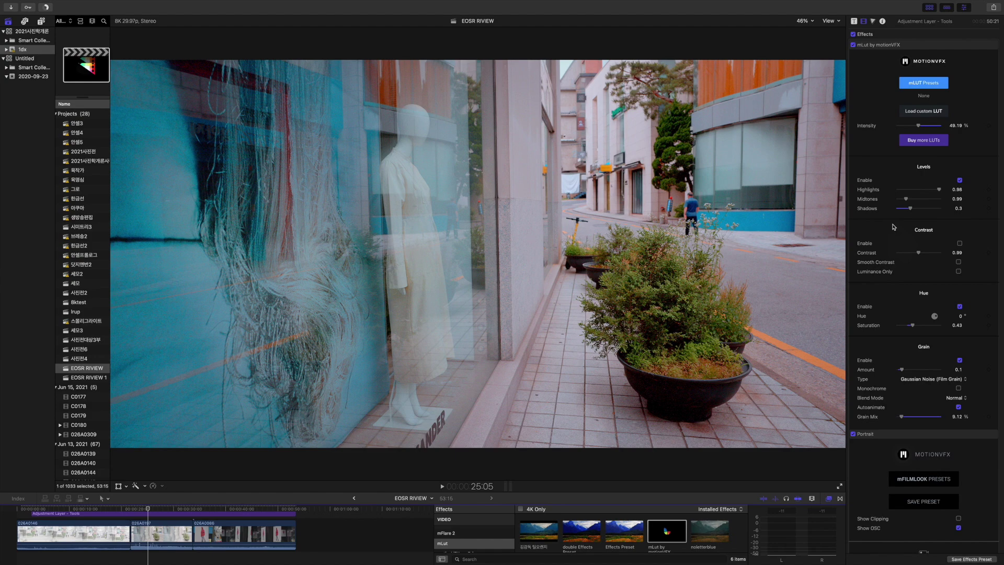
pyautogui.click(198, 509)
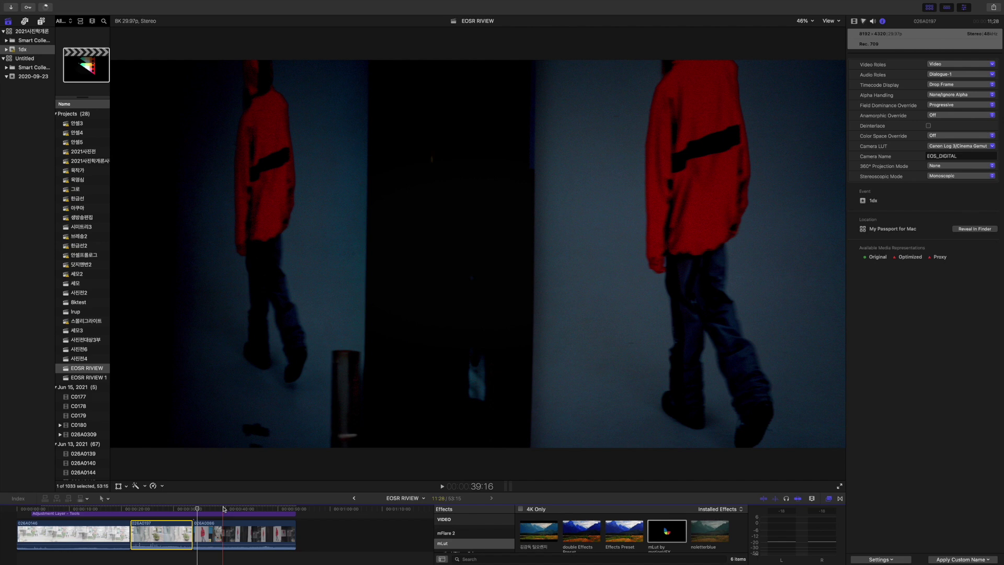
# Step: Set the camera LUT of the third clip in the EOSR RIVIEW timeline to Canon Log 3/Cinema Gamut
pyautogui.click(223, 509)
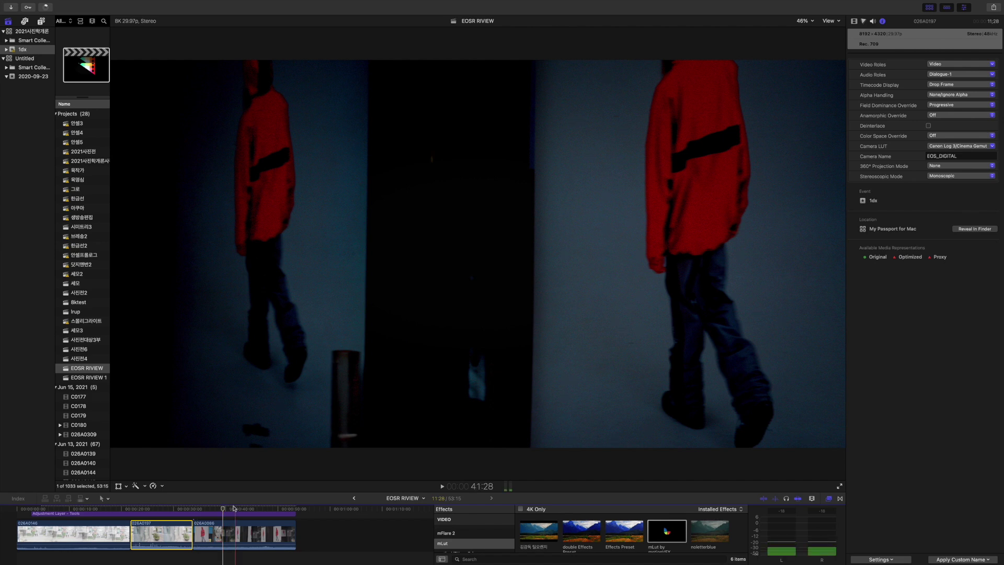
pyautogui.click(280, 533)
pyautogui.click(961, 136)
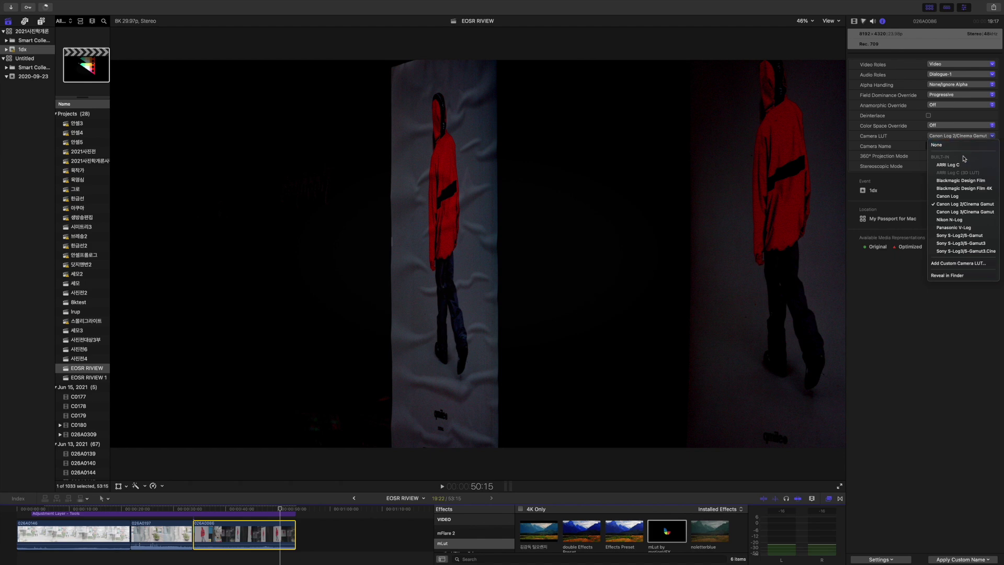
pyautogui.click(952, 212)
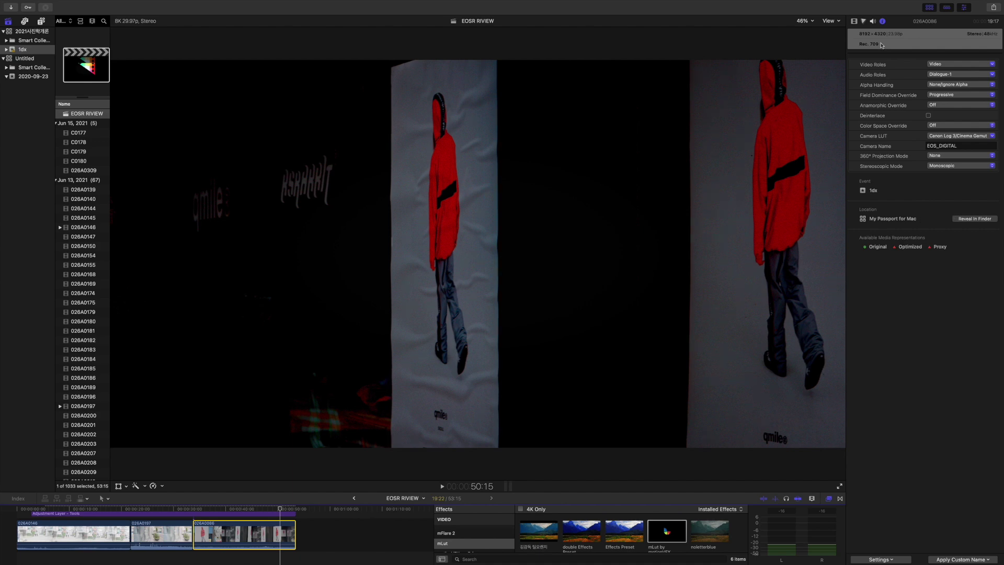
# Step: Regrade the adjustment layer above the clips with mLut intensity 53.55%, midtones 1.47 and shadows 0.24
pyautogui.click(276, 514)
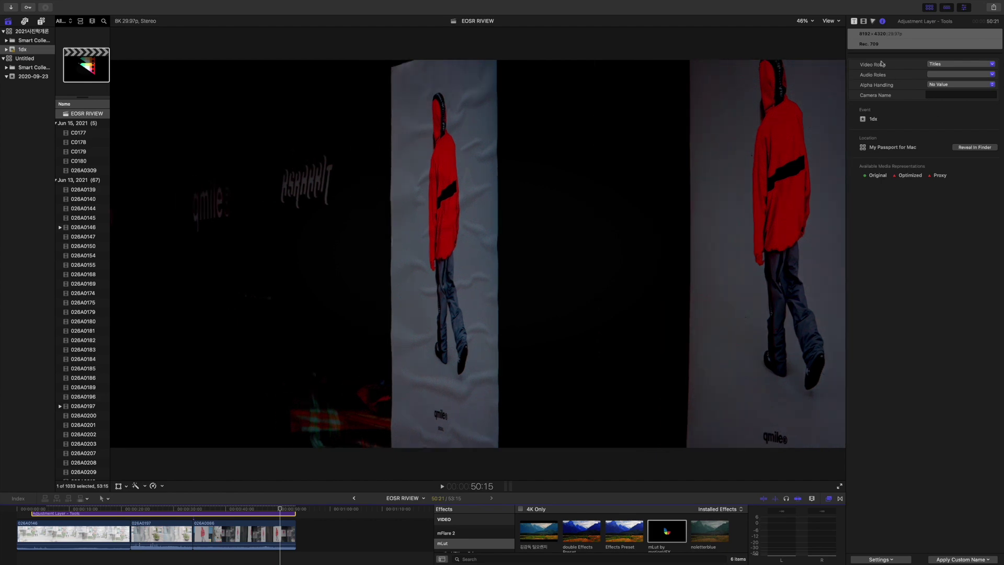
pyautogui.click(864, 21)
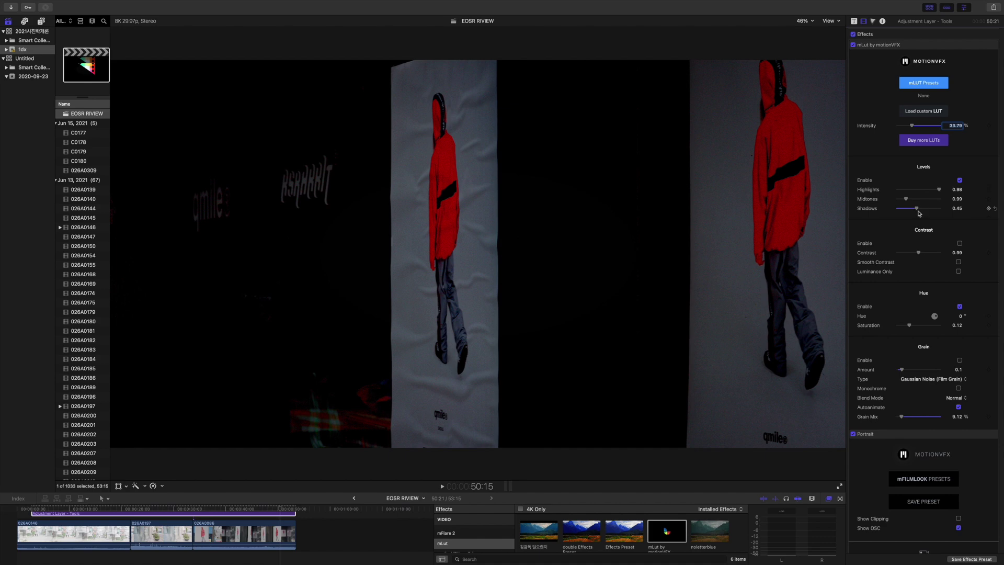
pyautogui.moveTo(918, 210); pyautogui.dragTo(905, 210)
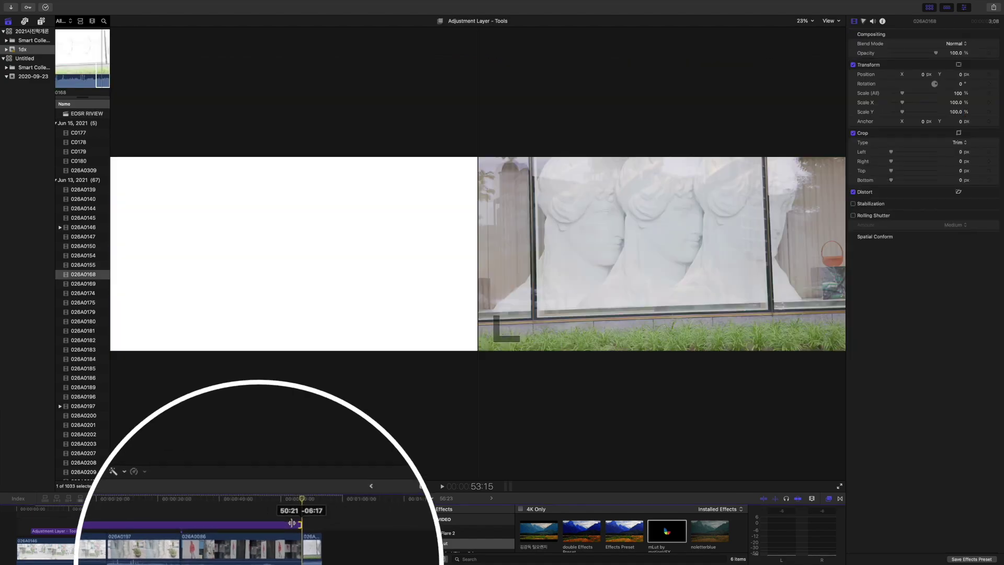
# Step: Extend the adjustment layer over clip 026A0168, append clip 026A0169 to the timeline and stretch the layer to its end
pyautogui.moveTo(315, 493); pyautogui.dragTo(317, 497)
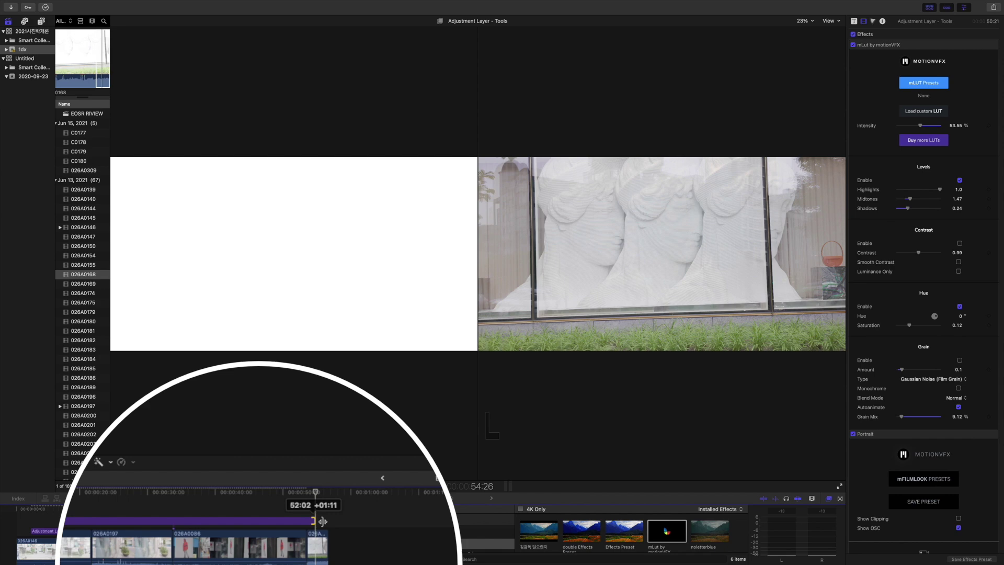
pyautogui.moveTo(323, 521); pyautogui.dragTo(316, 495)
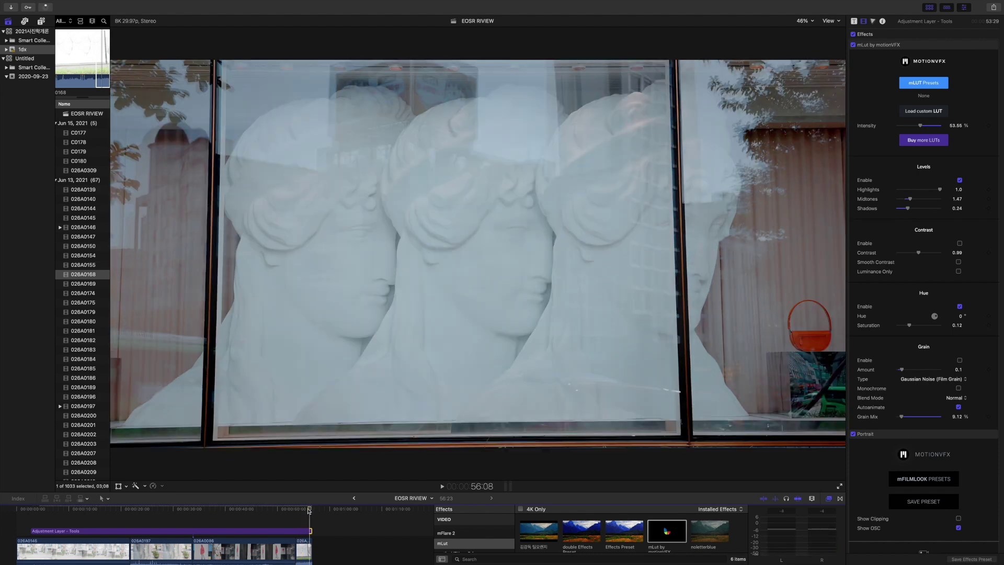
pyautogui.press('Down')
pyautogui.press('e')
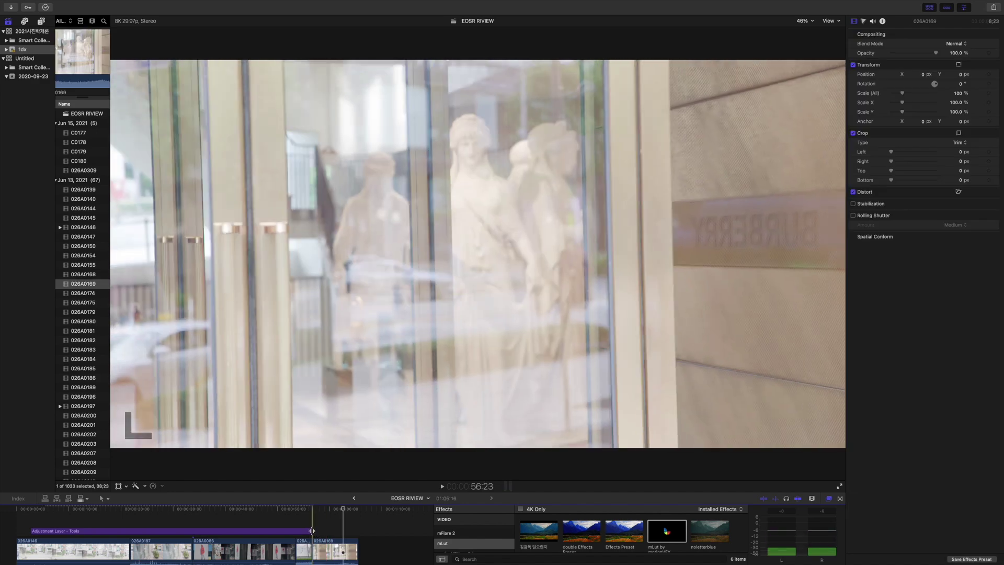
pyautogui.moveTo(311, 531); pyautogui.dragTo(356, 530)
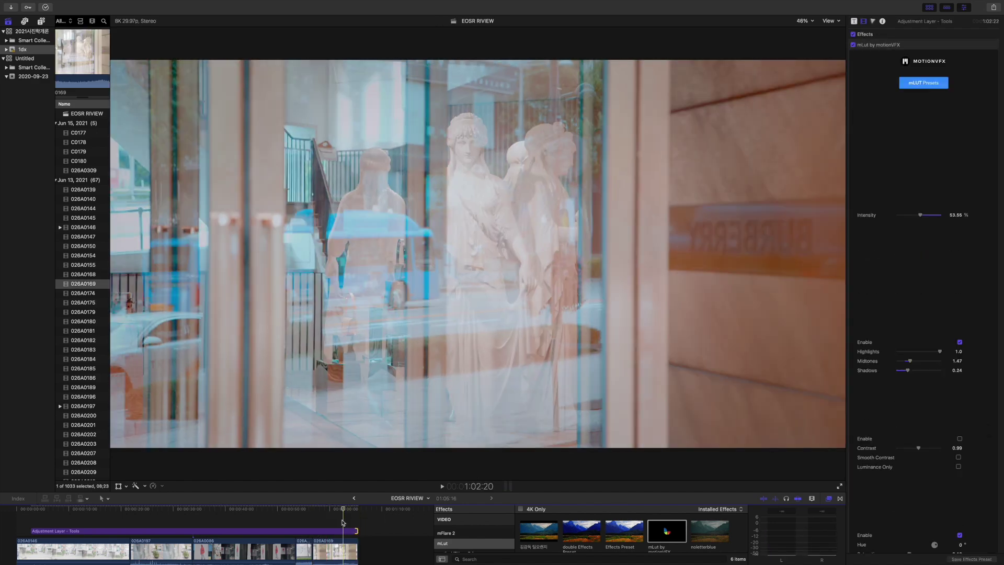
# Step: Append clip 026A0174 to the timeline and extend the adjustment layer to its end
pyautogui.press('Down')
pyautogui.press('e')
pyautogui.click(235, 526)
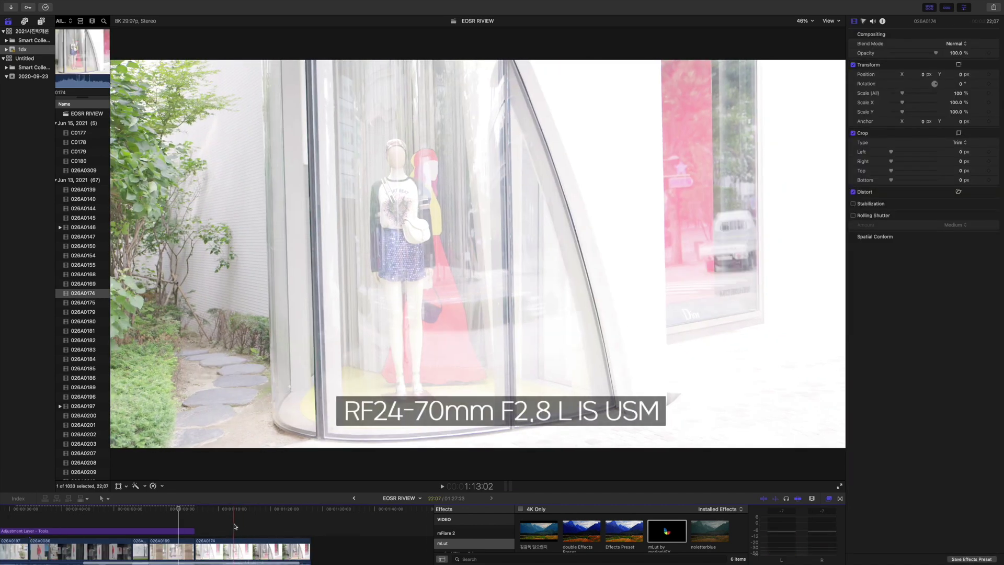
pyautogui.click(233, 530)
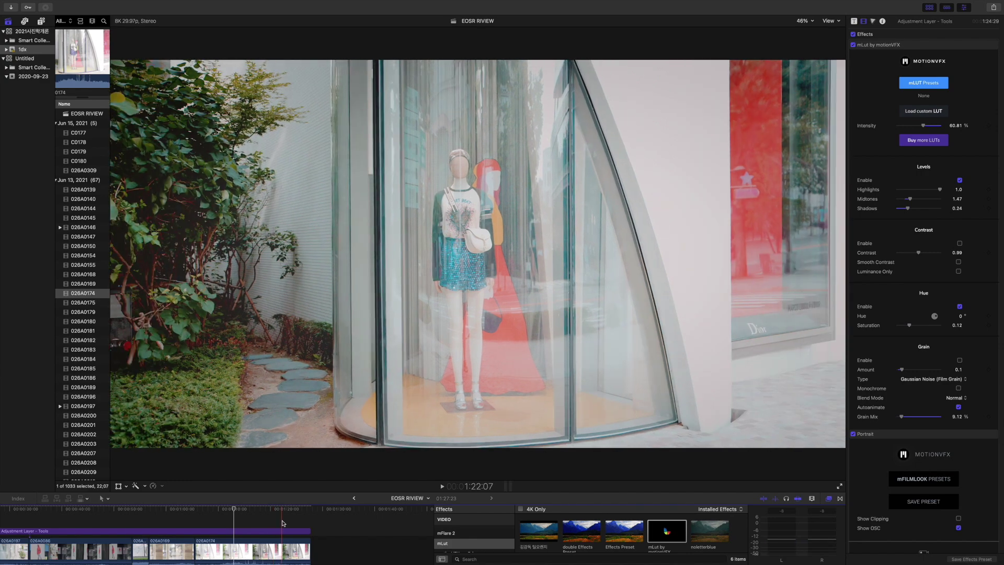
# Step: Grade clip 026A0174 through the adjustment layer with mLut intensity 40.51%, midtones 1.34 and shadows 0.31
pyautogui.click(281, 522)
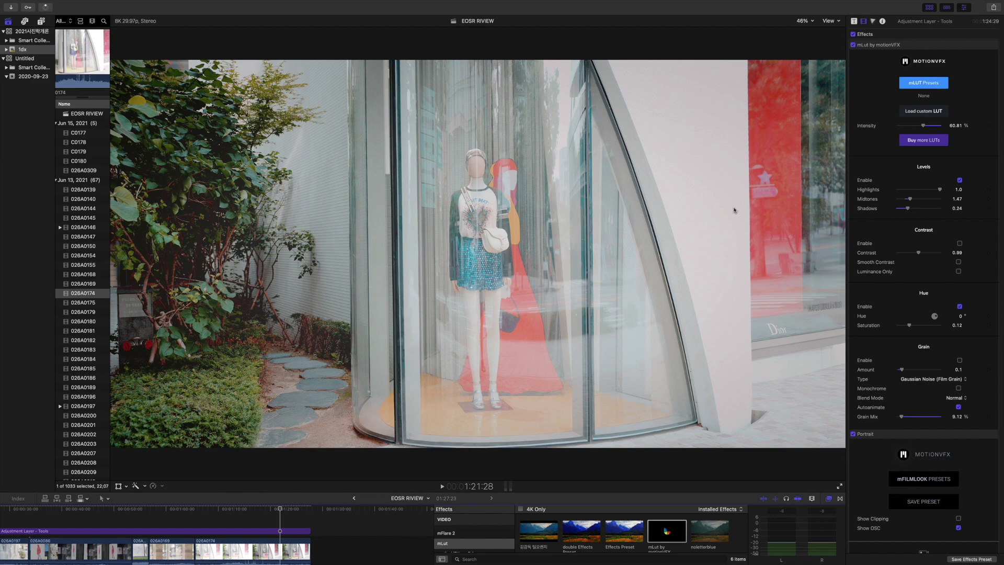
pyautogui.moveTo(925, 126); pyautogui.dragTo(915, 126)
pyautogui.moveTo(909, 199); pyautogui.dragTo(908, 199)
pyautogui.moveTo(908, 208); pyautogui.dragTo(921, 208)
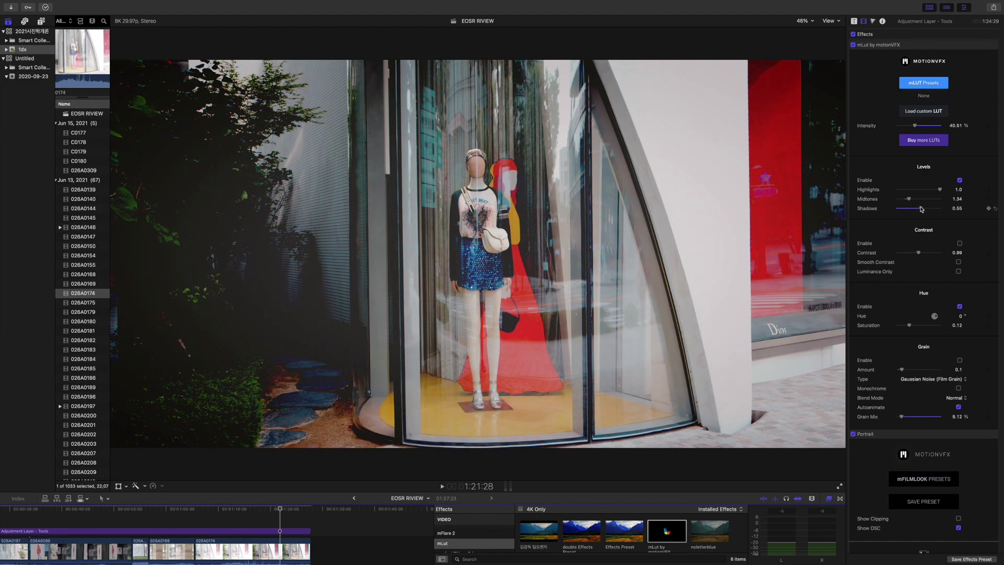
pyautogui.moveTo(921, 208); pyautogui.dragTo(916, 209)
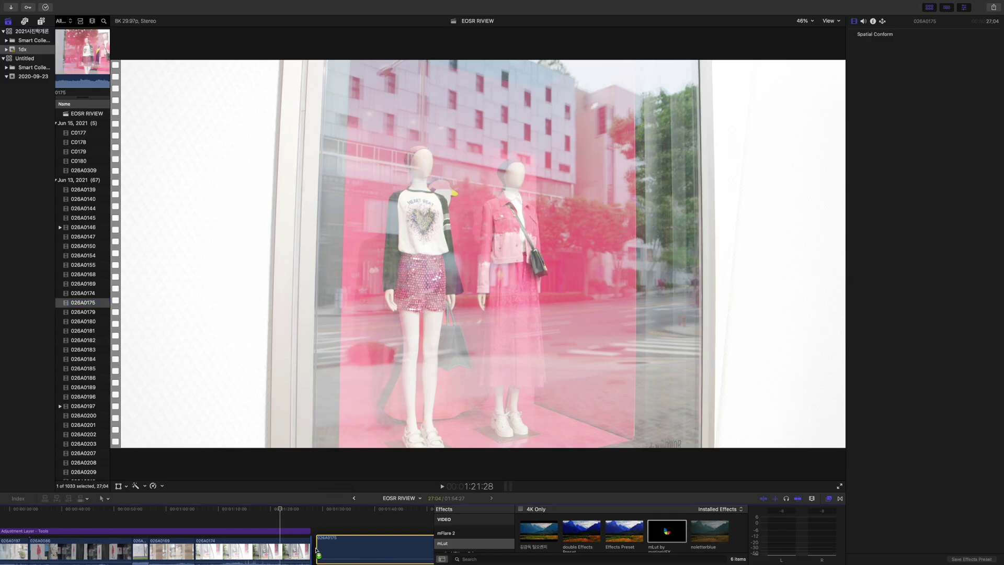
# Step: Add clip 026A0175 at the end of the timeline and extend the adjustment layer to cover all of it
pyautogui.moveTo(316, 549); pyautogui.dragTo(426, 529)
pyautogui.click(363, 512)
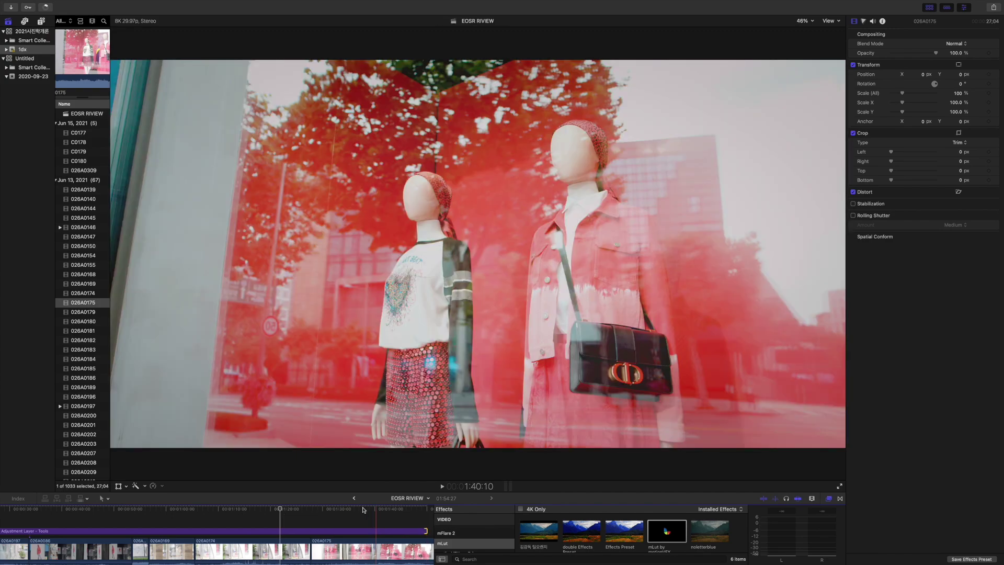
pyautogui.hscroll(5, 326, 512)
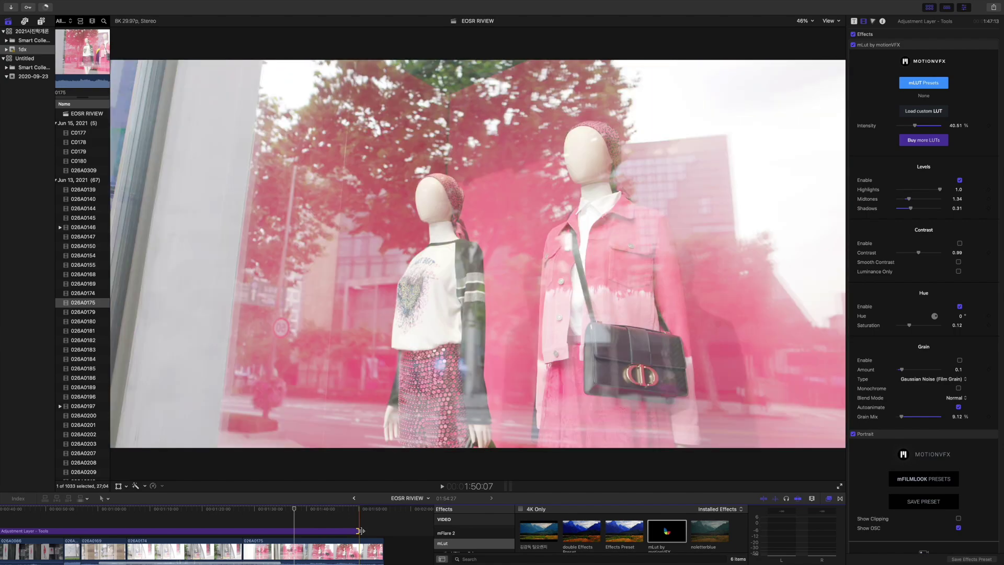
pyautogui.moveTo(358, 530); pyautogui.dragTo(382, 531)
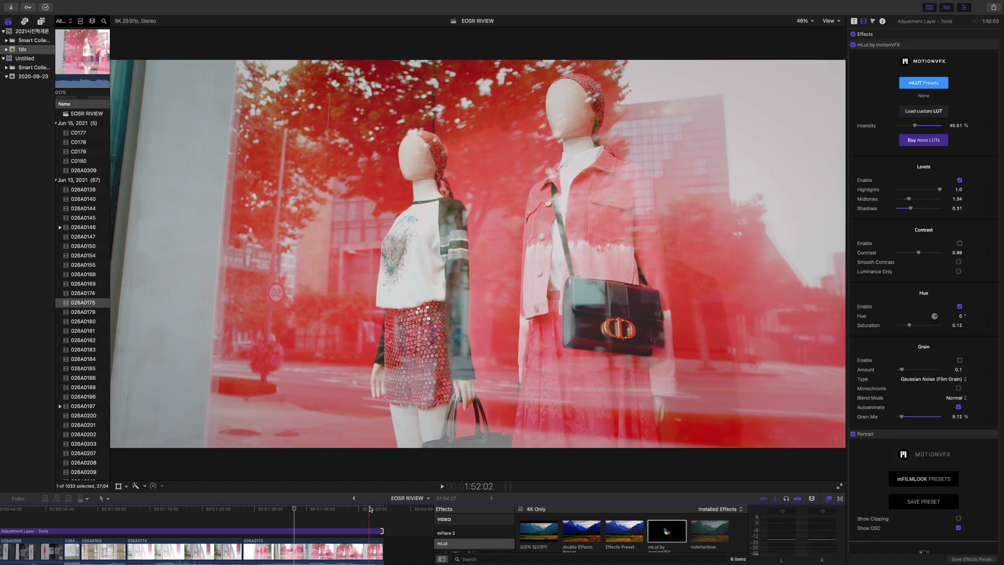
# Step: Raise the adjustment layer's mLut shadows level to about 0.65, judging the grade on clip 026A0175 at 1:47:12
pyautogui.click(345, 508)
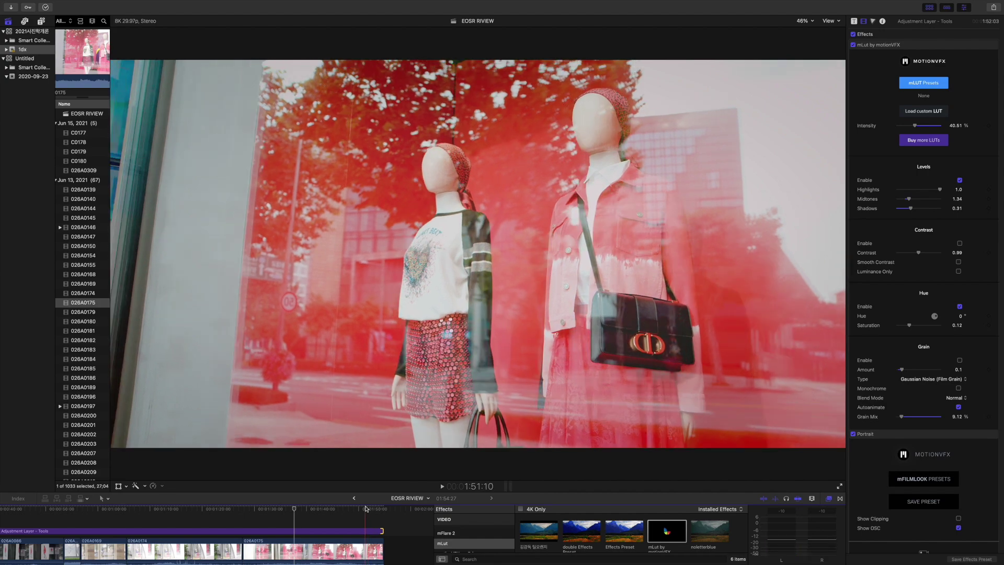
pyautogui.moveTo(916, 209); pyautogui.dragTo(925, 207)
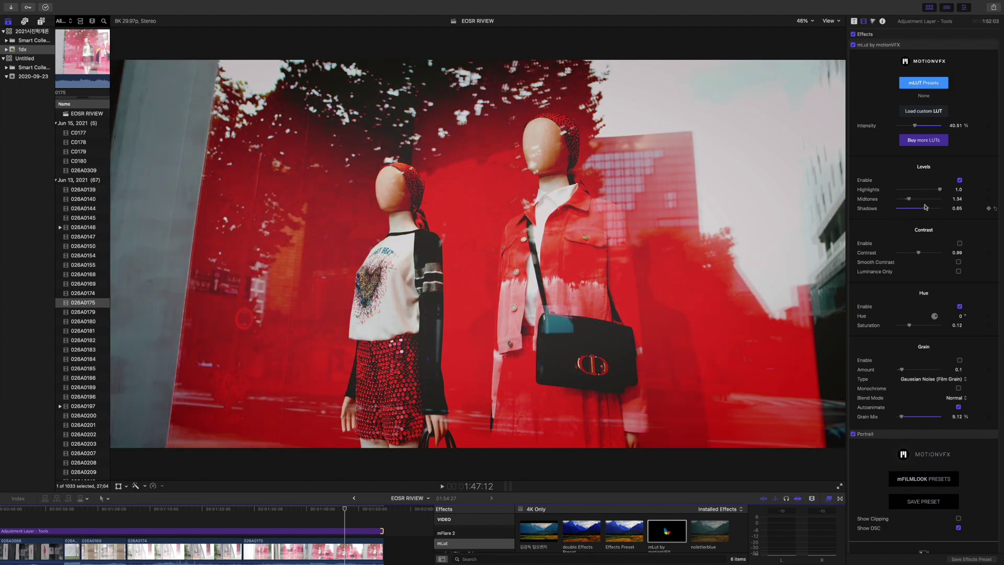
pyautogui.click(84, 434)
pyautogui.scroll(-5, 83, 314)
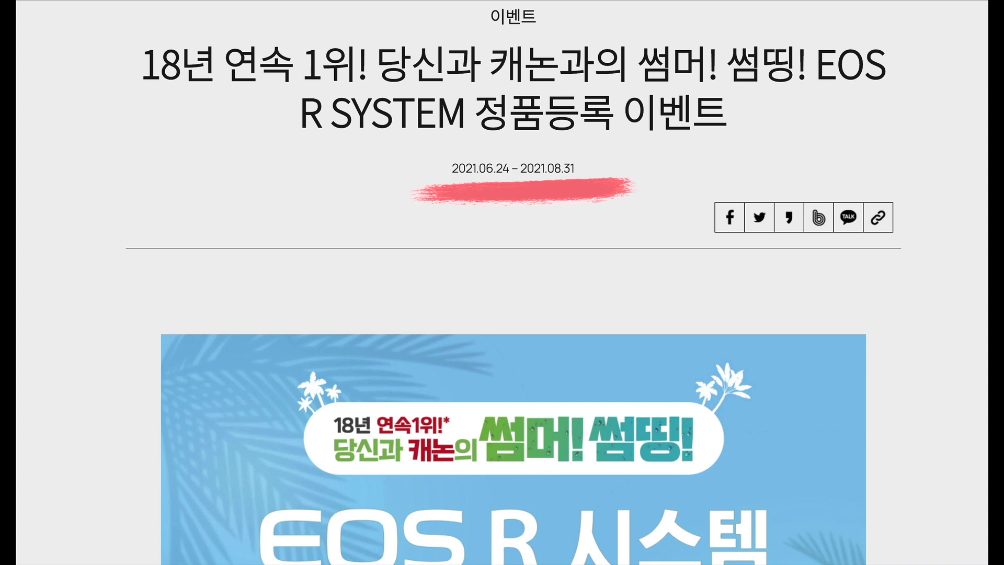
# Step: Examine the EOS R System product registration event page for the gift options offered with each camera body
pyautogui.scroll(-15, 560, 179)
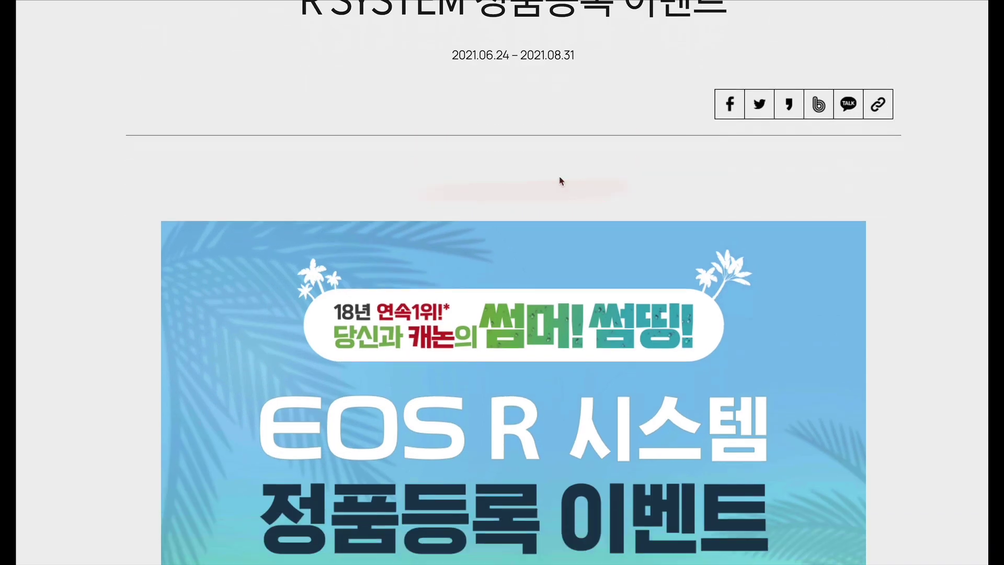
pyautogui.scroll(-10, 559, 180)
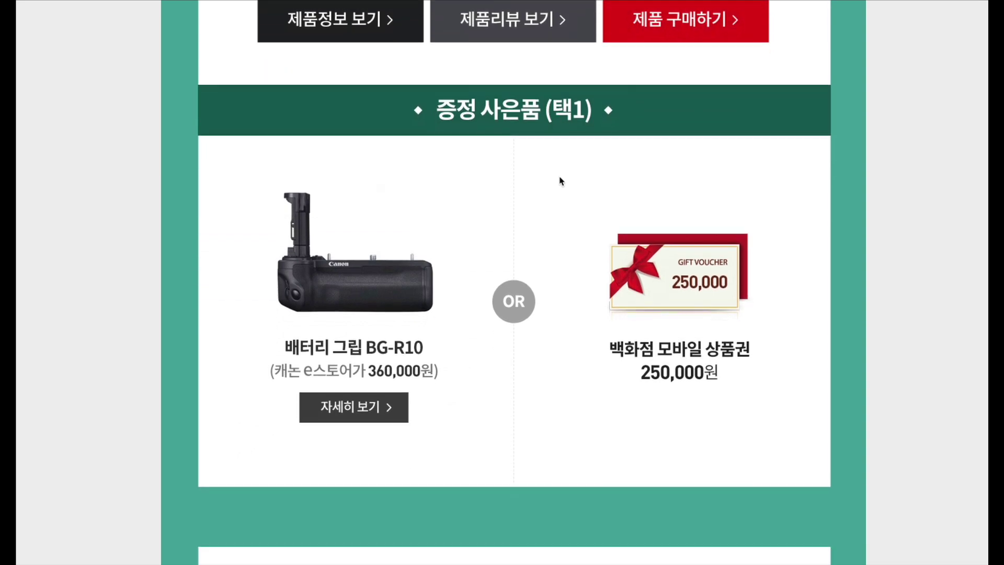
pyautogui.scroll(-15, 560, 181)
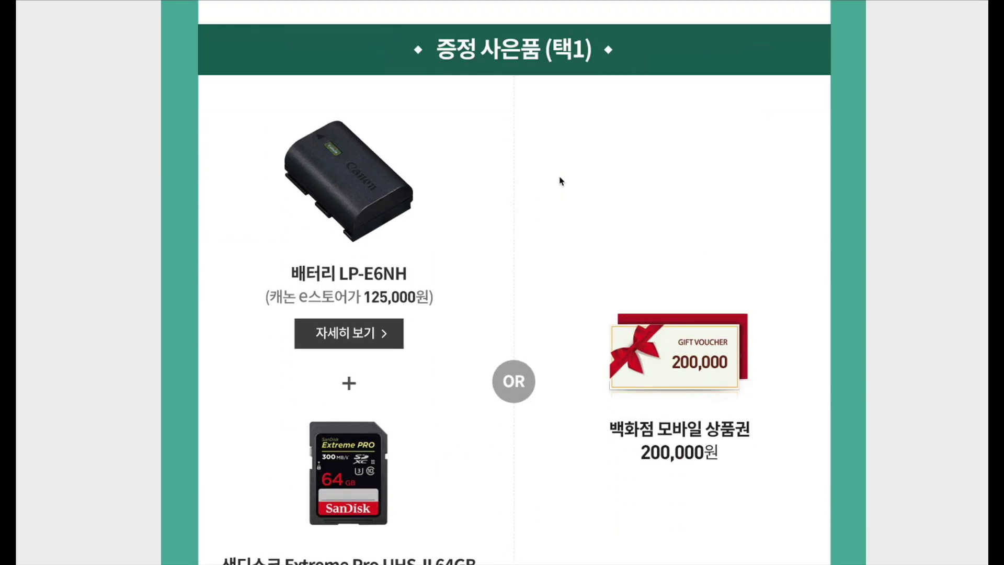
pyautogui.scroll(-10, 560, 180)
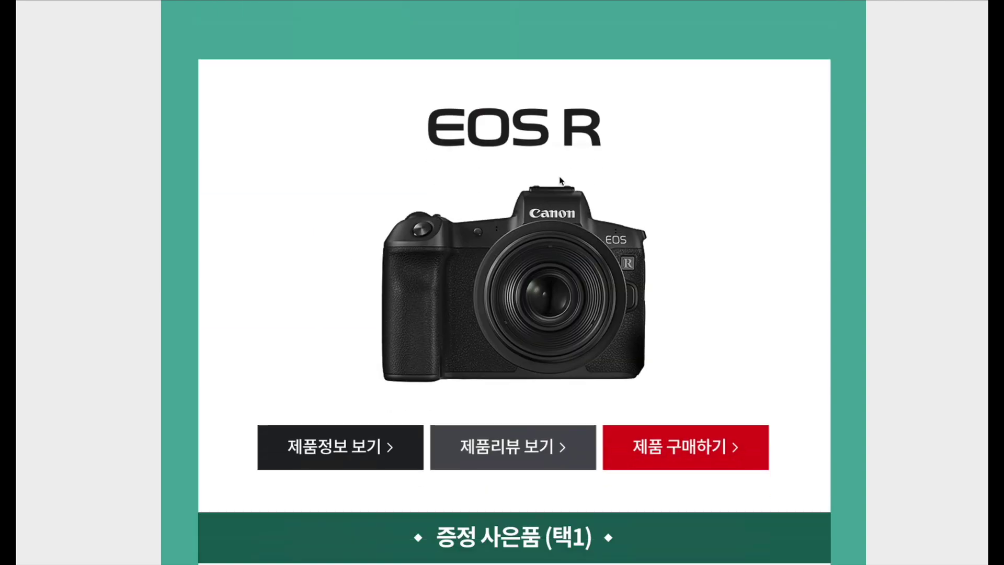
pyautogui.scroll(-9, 560, 181)
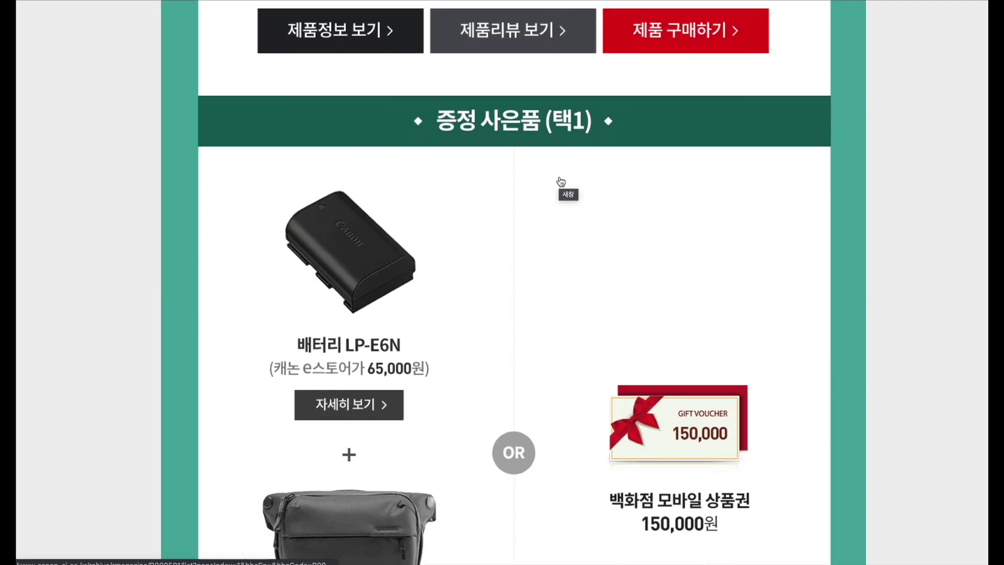
pyautogui.scroll(-10, 560, 180)
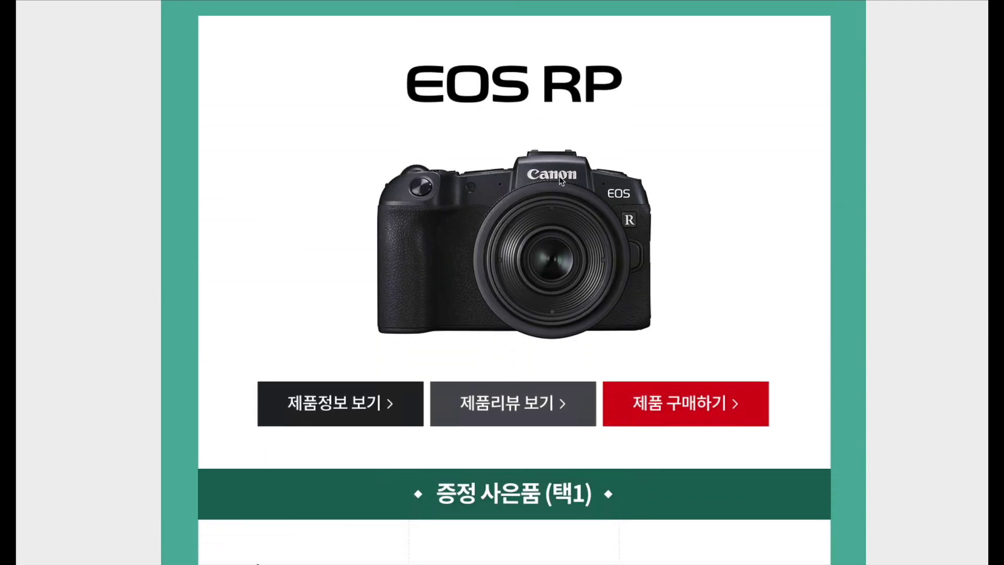
pyautogui.scroll(-2, 560, 181)
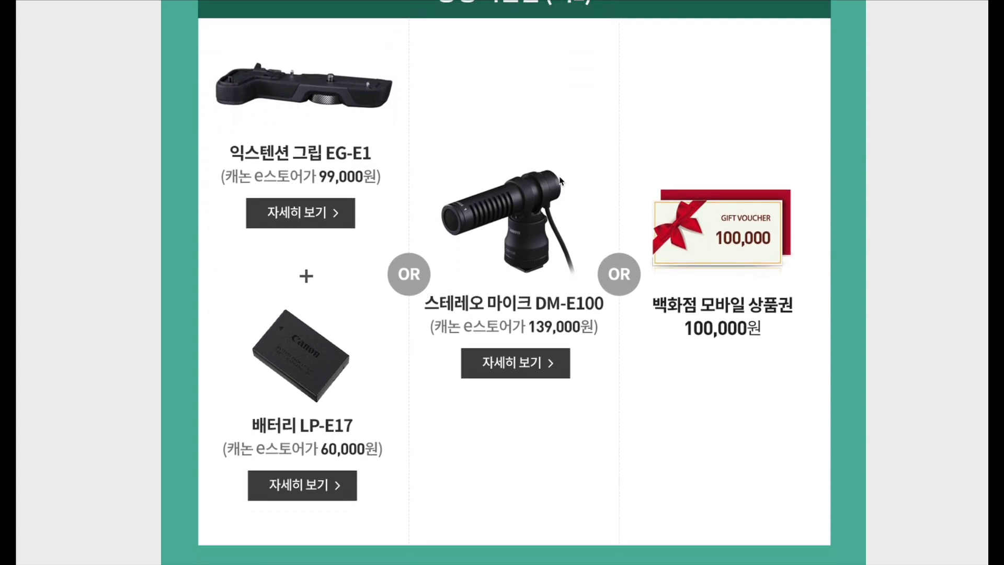